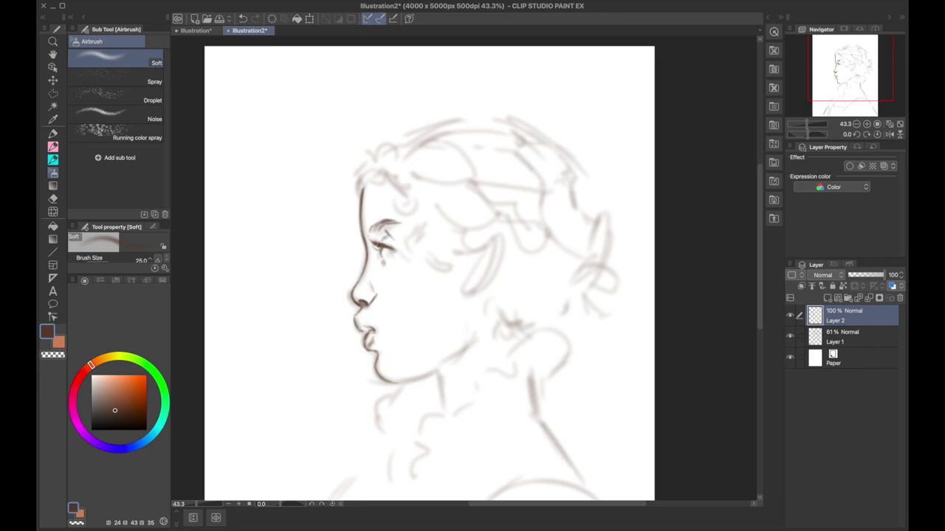
Sketch curly hair at the forehead and temple, plus the neck, ribbon bow and back of head.
drag(385, 180, 354, 203)
mouse_move(368, 147)
mouse_down()
mouse_move(419, 194)
mouse_move(428, 230)
mouse_up()
mouse_move(426, 238)
mouse_down()
mouse_move(451, 275)
mouse_move(499, 243)
mouse_move(508, 203)
mouse_up()
mouse_move(499, 243)
mouse_down()
mouse_move(473, 295)
mouse_move(487, 374)
mouse_up()
drag(498, 304, 511, 344)
mouse_move(554, 310)
mouse_down()
mouse_move(590, 259)
mouse_move(610, 289)
mouse_move(610, 330)
mouse_up()
drag(573, 168, 602, 259)
Sketch the ruffled collar hatching and shoulder lines.
scroll(428, 273, down, 3)
drag(369, 329, 380, 369)
drag(489, 336, 441, 360)
drag(413, 358, 432, 406)
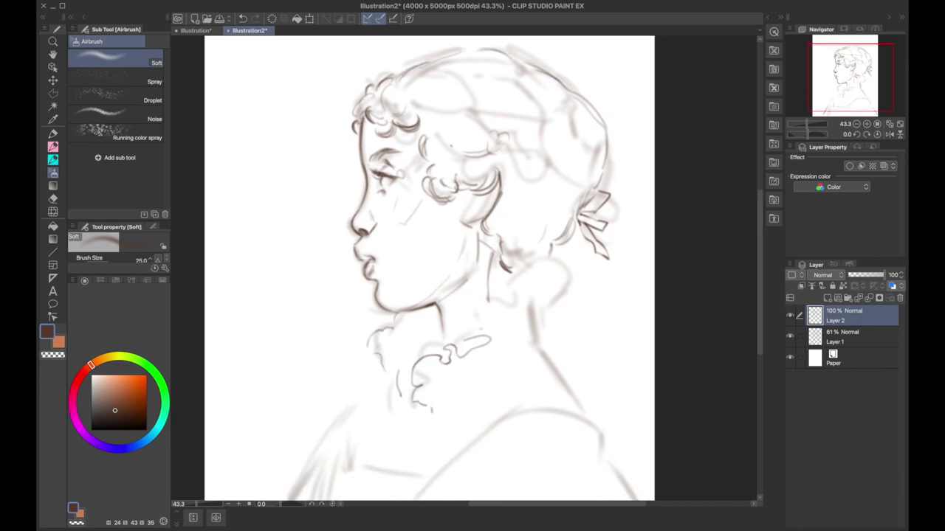
drag(509, 328, 505, 287)
drag(516, 284, 577, 299)
drag(531, 347, 452, 403)
drag(546, 363, 614, 459)
drag(543, 402, 487, 443)
Sketch the back and chest lines of the figure.
drag(486, 447, 413, 496)
drag(347, 459, 416, 478)
scroll(385, 403, down, 1)
drag(365, 400, 353, 446)
drag(362, 411, 345, 454)
scroll(378, 426, down, 2)
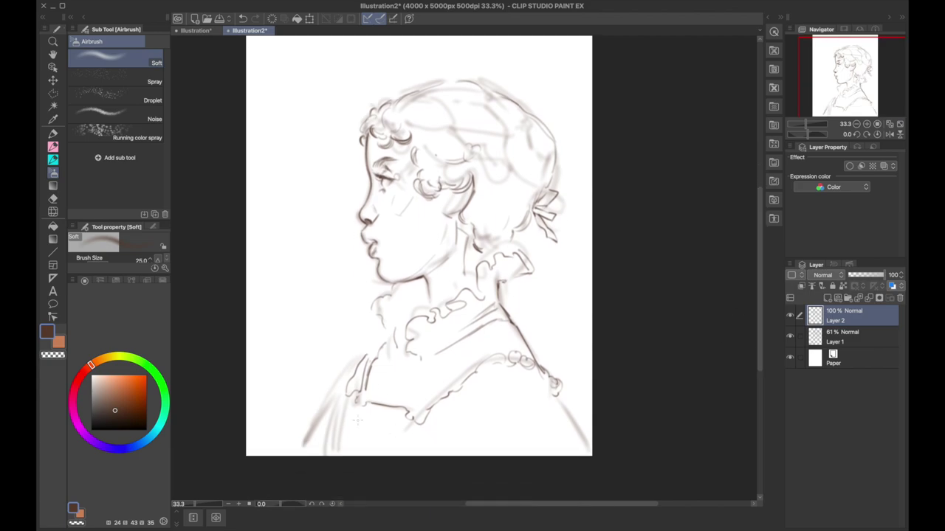
Sketch the lower dress and sleeve edge, then hide the rough sketch layer.
drag(509, 371, 529, 442)
drag(524, 388, 549, 438)
drag(551, 381, 590, 443)
mouse_move(343, 379)
mouse_down()
mouse_move(327, 457)
mouse_move(300, 456)
mouse_up()
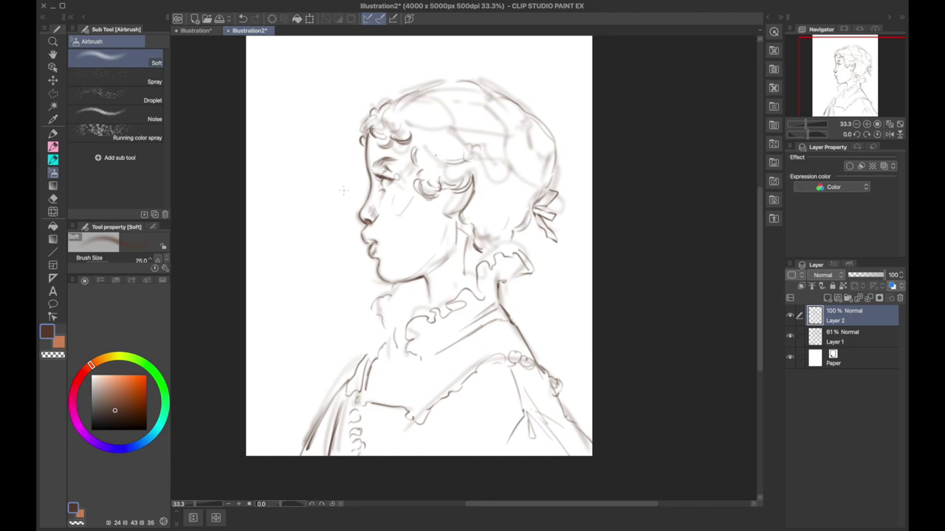
click(841, 336)
click(790, 337)
Add Layer 3 and airbrush a soft light beige wash at size 1500 over the figure.
key(ctrl+shift+n)
click(98, 385)
drag(96, 259, 158, 260)
mouse_move(295, 188)
mouse_down()
mouse_move(320, 248)
mouse_move(569, 338)
mouse_up()
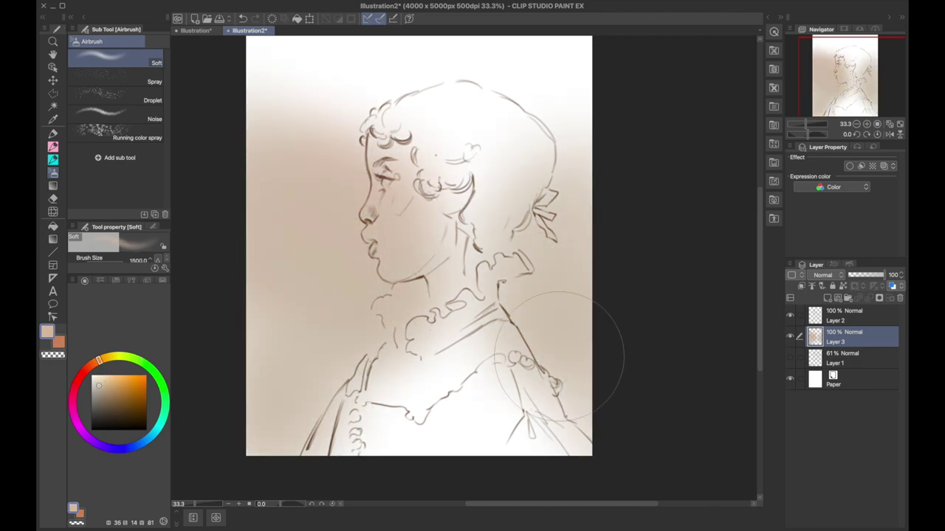
scroll(470, 115, up, 2)
drag(470, 114, 380, 95)
Paint a dark brown patch on the cheek.
click(124, 406)
drag(148, 260, 104, 260)
drag(413, 199, 413, 277)
Set the sketch Layer 2 blend mode to Multiply.
click(841, 315)
click(822, 275)
click(819, 24)
scroll(399, 236, up, 2)
Cover the face in dark brown skin tone on Layer 3.
click(841, 336)
drag(398, 122, 384, 229)
drag(398, 147, 391, 288)
mouse_move(366, 225)
mouse_down()
mouse_move(369, 339)
mouse_move(391, 347)
mouse_move(392, 384)
mouse_up()
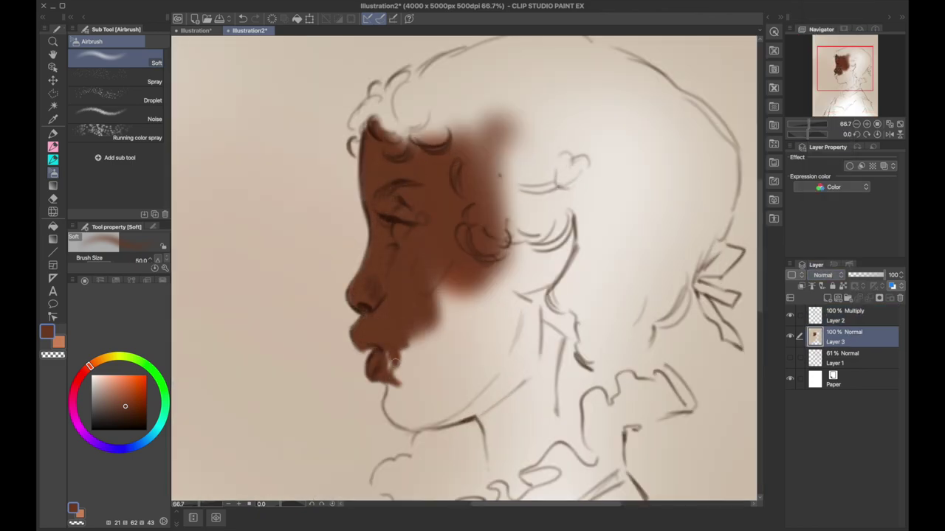
Airbrush brown over the nose, lips, chin, cheek, jaw and neck.
drag(561, 244, 456, 258)
drag(561, 221, 517, 428)
drag(591, 265, 502, 479)
drag(472, 384, 391, 413)
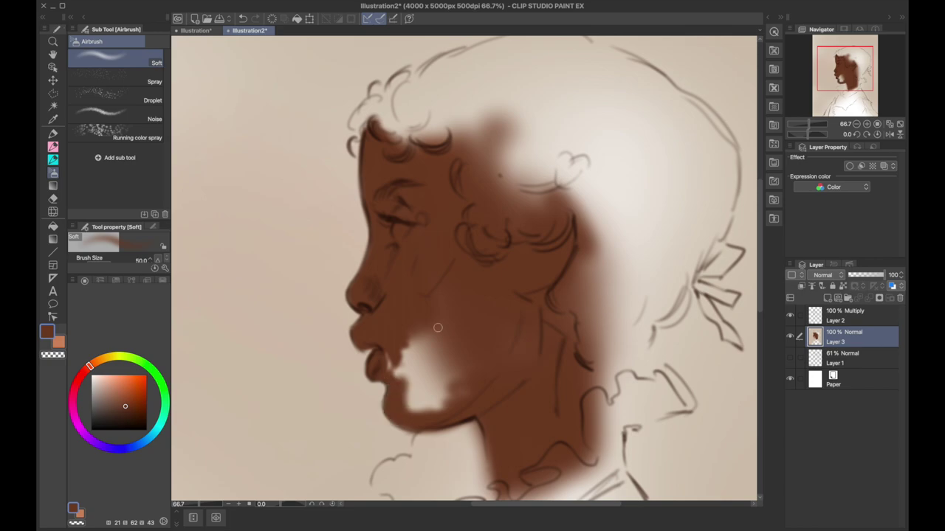
drag(458, 332, 398, 398)
Add a pale cyan highlight on the forehead, temple and cheek.
key(bracketleft)
key(bracketleft)
key(bracketleft)
click(152, 436)
click(98, 391)
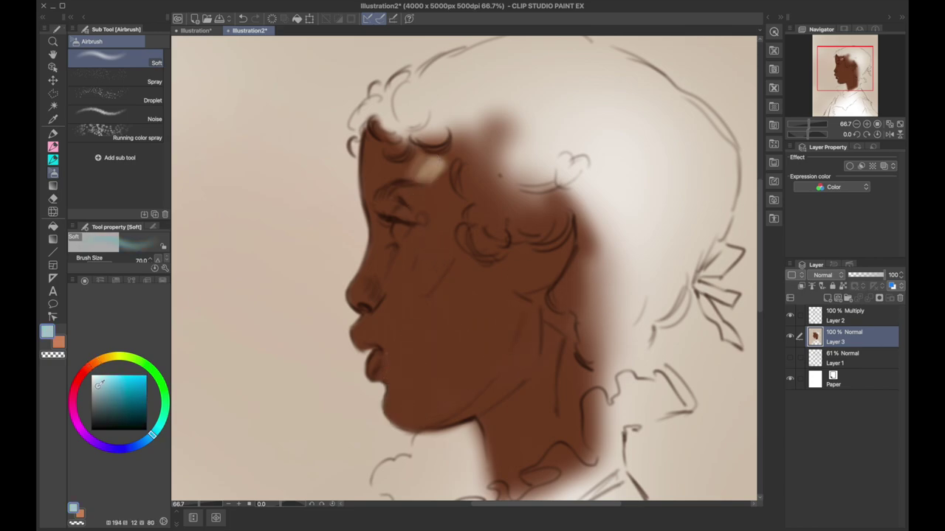
drag(439, 158, 417, 178)
mouse_move(450, 222)
mouse_down()
mouse_move(424, 285)
mouse_move(462, 203)
mouse_move(441, 164)
mouse_move(428, 258)
mouse_move(391, 299)
mouse_up()
Airbrush a dark brown shadow beside the cheek.
key(bracketleft)
key(bracketleft)
alt+click(389, 201)
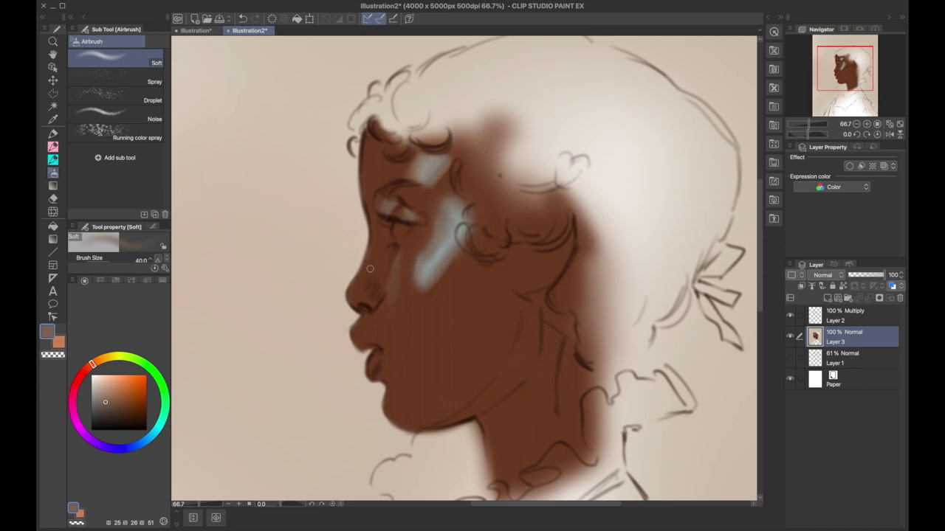
key(bracketright)
key(bracketright)
key(bracketright)
alt+click(501, 347)
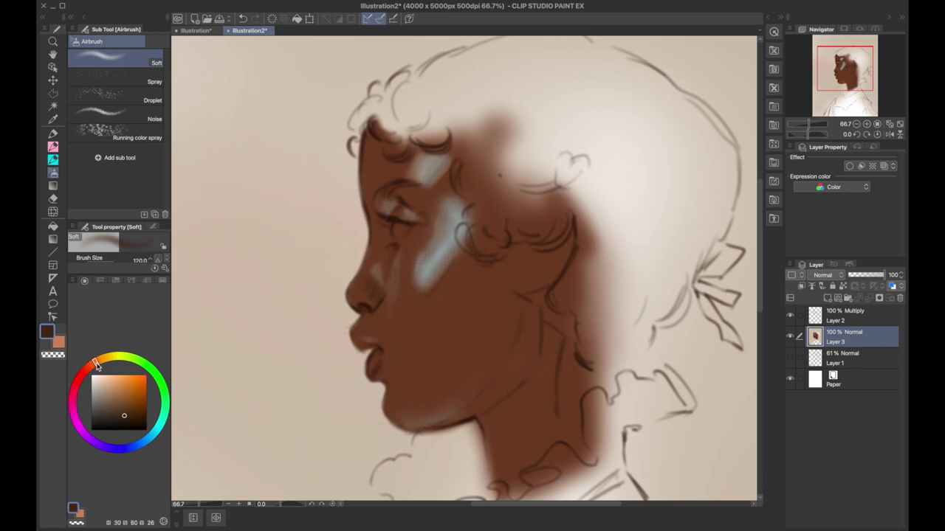
drag(465, 258, 443, 284)
Shade the jaw, throat, back of neck and area behind the ear curls in dark brown.
key(bracketleft)
key(bracketleft)
key(bracketleft)
drag(531, 296, 517, 391)
drag(517, 324, 472, 421)
mouse_move(546, 295)
mouse_down()
mouse_move(580, 406)
mouse_move(565, 461)
mouse_up()
key(bracketleft)
key(bracketleft)
key(bracketleft)
drag(517, 384, 494, 484)
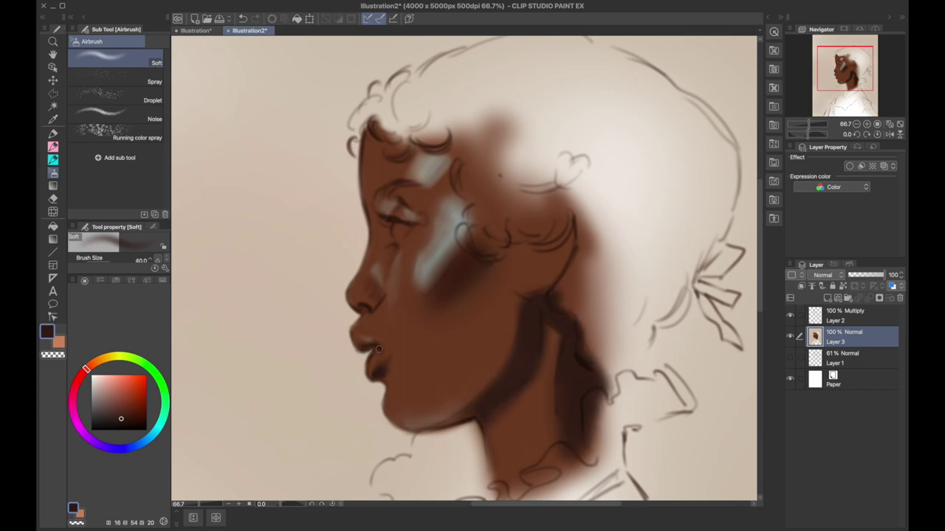
key(bracketright)
key(bracketright)
key(bracketright)
drag(561, 229, 509, 274)
drag(517, 222, 487, 332)
Lighten the skin beside the upper lip with a new skin colour.
alt+click(390, 293)
key(bracketleft)
key(bracketleft)
key(bracketleft)
drag(387, 332, 415, 339)
key(bracketleft)
key(bracketleft)
key(bracketleft)
click(135, 408)
Darken around the eye and add fine grey-brown highlights around it.
drag(409, 234, 443, 184)
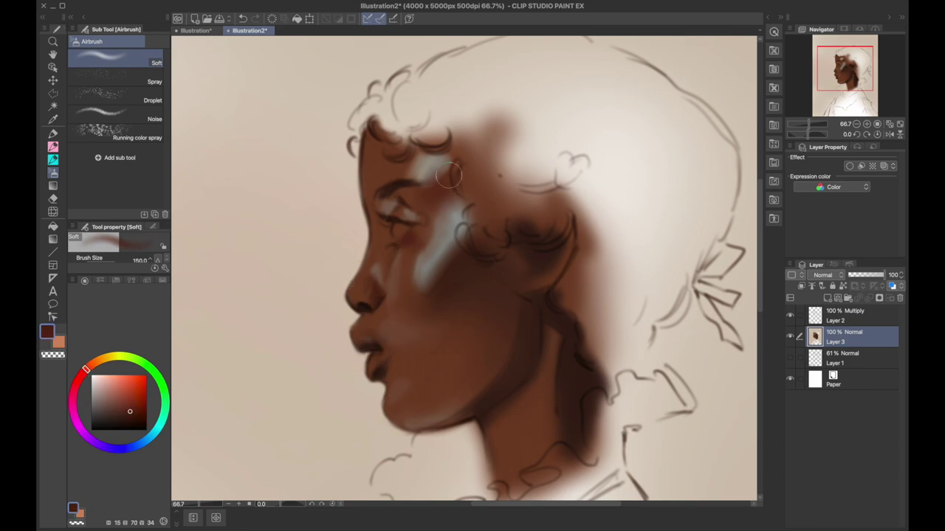
drag(398, 207, 465, 221)
alt+click(413, 222)
key(bracketleft)
key(bracketleft)
key(bracketleft)
drag(391, 196, 424, 214)
Tint the lips a redder tone.
alt+click(380, 335)
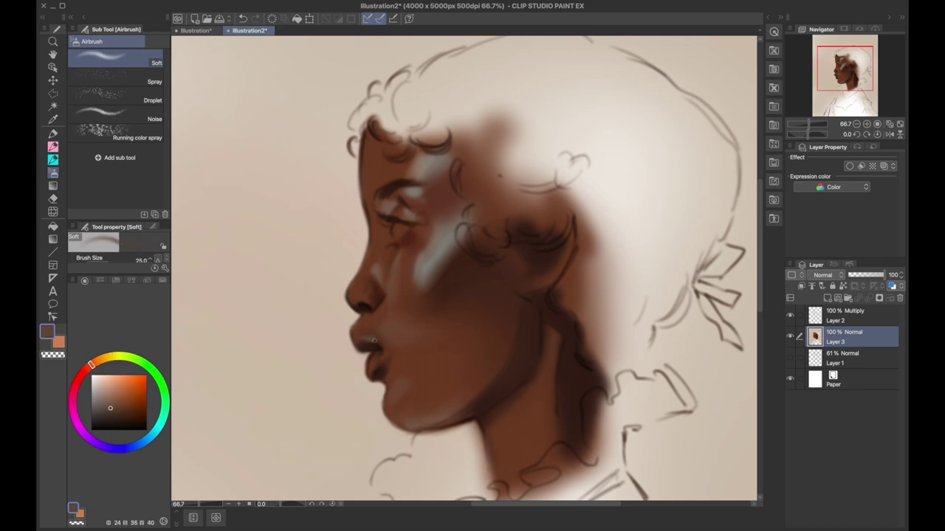
key(bracketright)
key(bracketright)
key(bracketright)
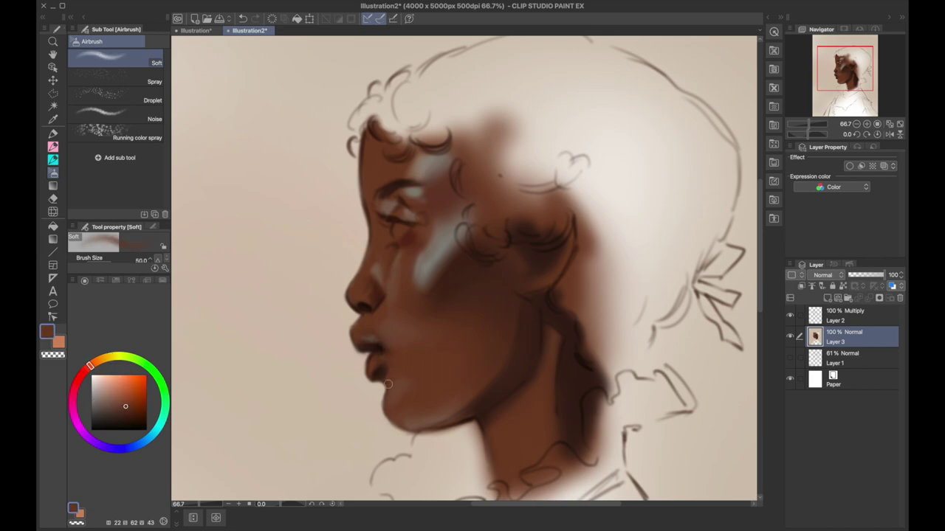
alt+click(382, 355)
drag(370, 352, 387, 355)
Add a small light highlight on the eye and pick darker browns for detail.
alt+click(399, 230)
key(bracketleft)
key(bracketleft)
drag(395, 232, 404, 227)
alt+click(398, 221)
key(bracketleft)
key(bracketleft)
key(bracketleft)
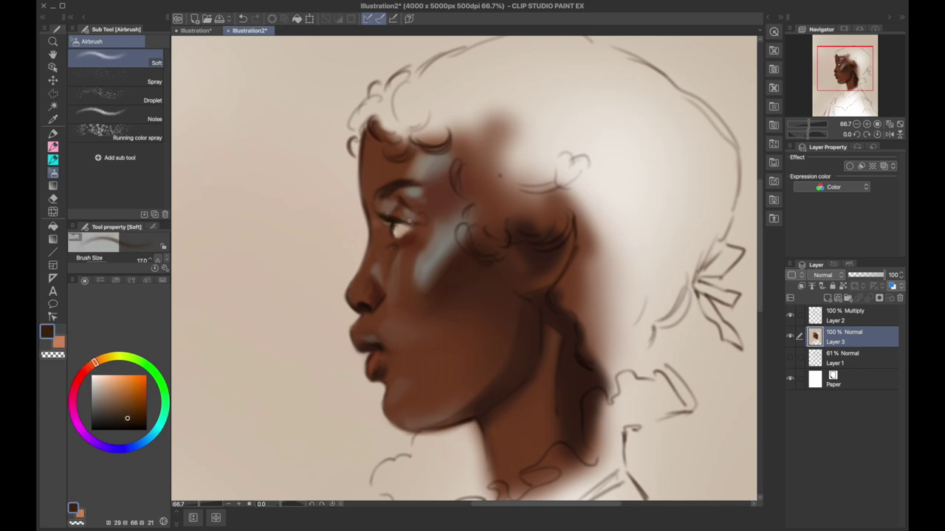
alt+click(366, 362)
key(bracketright)
key(bracketright)
key(bracketright)
Zoom out to 40.9% and airbrush dark hair over the top and back of the head.
scroll(390, 363, down, 3)
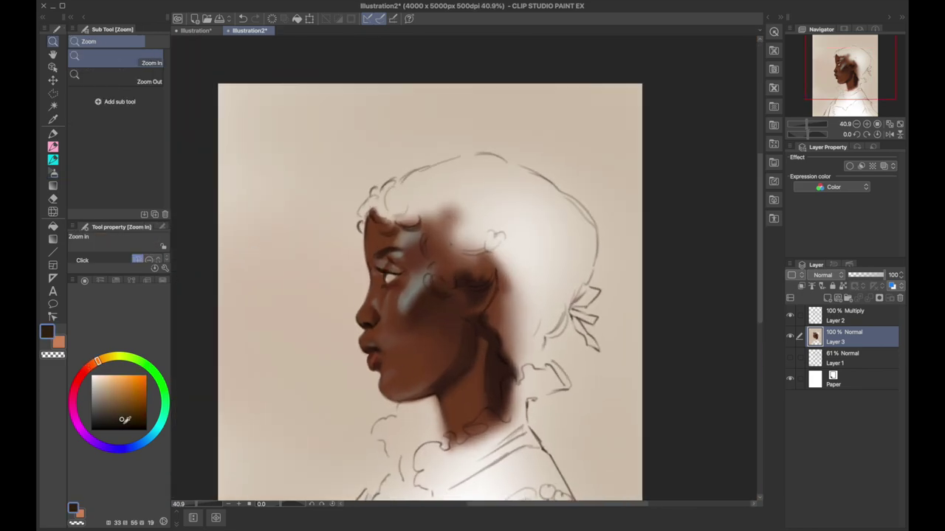
alt+click(387, 360)
key(bracketright)
key(bracketright)
key(bracketright)
key(bracketleft)
key(bracketleft)
key(bracketleft)
alt+click(449, 370)
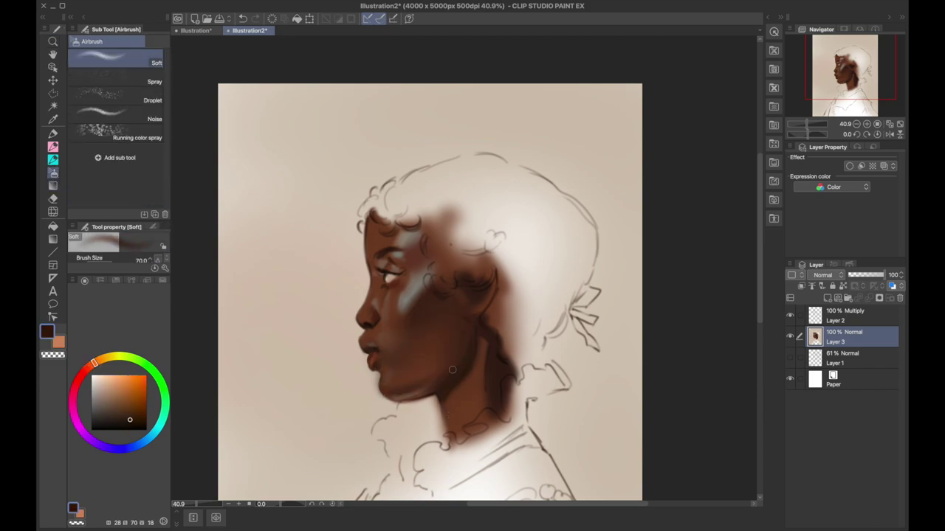
key(bracketright)
key(bracketright)
key(bracketright)
mouse_move(441, 251)
mouse_down()
mouse_move(395, 206)
mouse_move(361, 225)
mouse_move(418, 212)
mouse_move(576, 310)
mouse_up()
key(bracketright)
key(bracketright)
key(bracketright)
mouse_move(517, 162)
mouse_down()
mouse_move(583, 295)
mouse_move(442, 196)
mouse_move(463, 249)
mouse_move(443, 281)
mouse_move(546, 199)
mouse_move(563, 292)
mouse_move(509, 343)
mouse_move(590, 258)
mouse_move(421, 173)
mouse_move(479, 173)
mouse_move(509, 289)
mouse_up()
key(bracketleft)
key(bracketleft)
key(bracketleft)
key(bracketleft)
key(bracketleft)
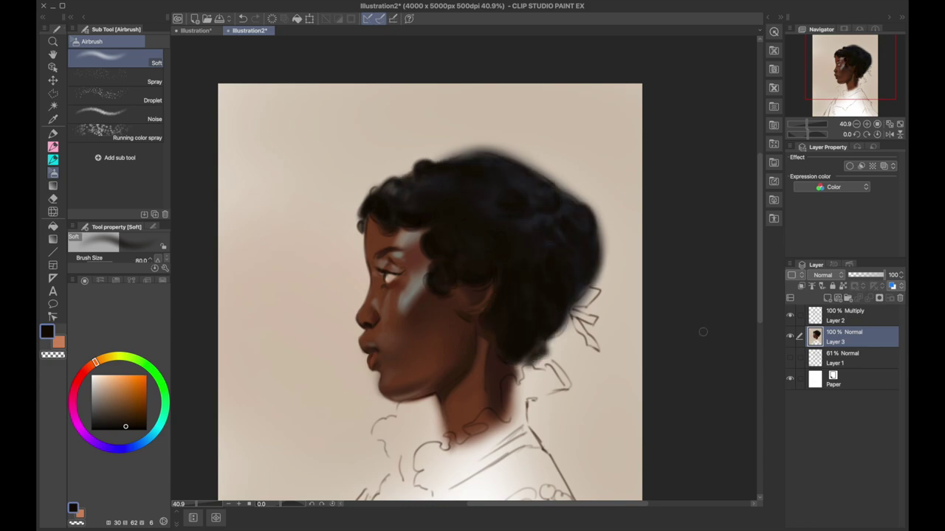
Start the pale grey beaded ornament strokes across the hair with a smaller brush.
scroll(607, 377, down, 2)
key(bracketleft)
key(bracketleft)
mouse_move(504, 124)
mouse_down()
mouse_move(490, 162)
mouse_move(545, 184)
mouse_move(432, 87)
mouse_move(531, 110)
mouse_move(583, 155)
mouse_up()
Finish the pale beaded net across the hair and shade the collar and shoulder grey.
drag(543, 83, 489, 73)
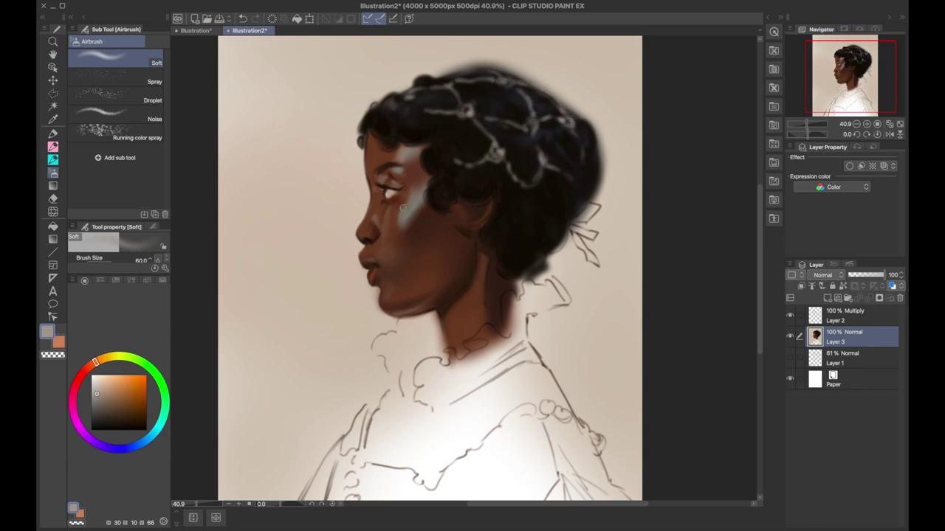
key(bracketleft)
drag(531, 313, 565, 292)
drag(561, 369, 509, 402)
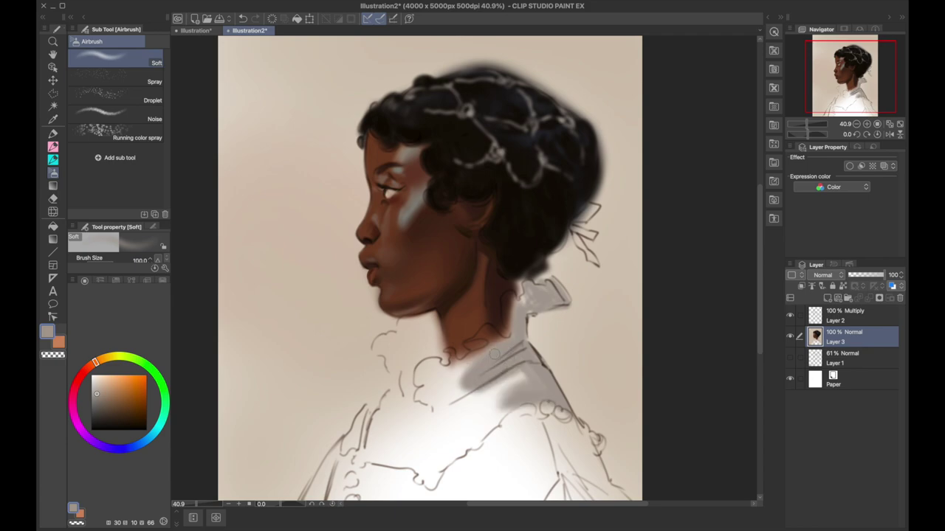
drag(480, 354, 435, 384)
Paint the collar ruffles and chest pale cream, covering the grey smudges.
alt+click(420, 328)
key(bracketright)
key(bracketright)
key(bracketright)
drag(450, 352, 422, 373)
mouse_move(431, 331)
mouse_down()
mouse_move(376, 351)
mouse_move(415, 382)
mouse_up()
mouse_move(428, 450)
mouse_down()
mouse_move(462, 401)
mouse_move(377, 469)
mouse_up()
key(bracketleft)
key(bracketleft)
key(bracketleft)
drag(520, 358, 473, 380)
drag(509, 299, 509, 324)
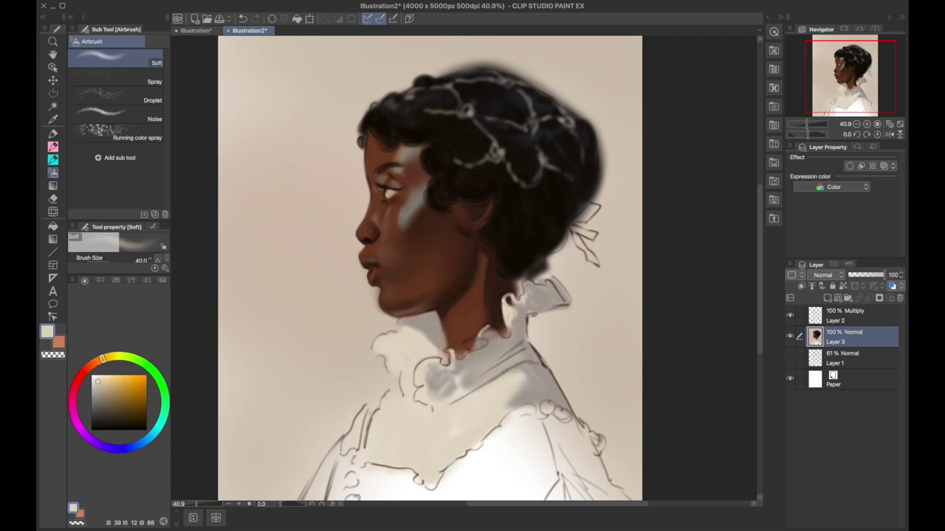
Fill the dress navy over the shoulder and lower-left chest.
scroll(428, 266, down, 3)
mouse_move(591, 325)
mouse_down()
mouse_move(568, 399)
mouse_move(546, 417)
mouse_up()
mouse_move(590, 354)
mouse_down()
mouse_move(550, 386)
mouse_move(443, 376)
mouse_move(531, 333)
mouse_move(310, 413)
mouse_up()
key(bracketleft)
key(bracketleft)
key(bracketleft)
drag(347, 369, 296, 424)
Add cream strokes along the collar and buttons, then shade the collar grey.
alt+click(510, 325)
key(bracketleft)
key(bracketleft)
key(bracketleft)
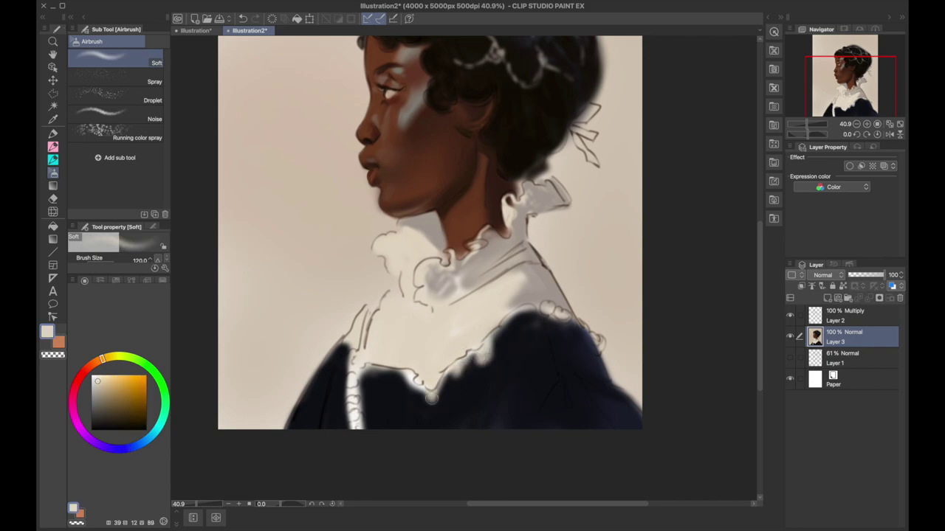
drag(480, 347, 391, 404)
alt+click(362, 398)
alt+click(435, 288)
key(bracketleft)
key(bracketleft)
mouse_move(392, 310)
mouse_down()
mouse_move(428, 373)
mouse_move(516, 284)
mouse_up()
Darken the back hair ribbon and nape hair in near-black.
scroll(758, 369, up, 2)
scroll(758, 369, up, 1)
alt+click(561, 170)
mouse_move(579, 186)
mouse_down()
mouse_move(594, 210)
mouse_move(594, 244)
mouse_up()
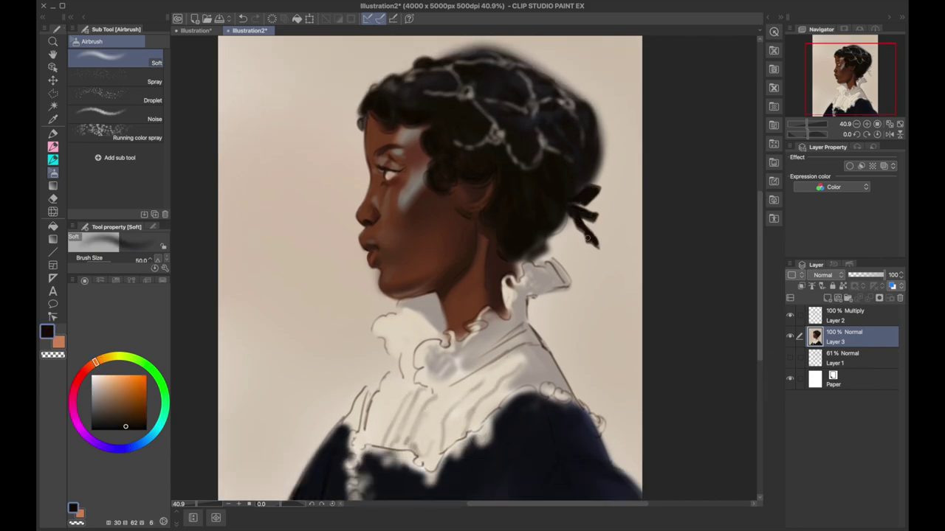
drag(538, 229, 520, 262)
Pick a light grey-beige at a smaller brush size and add a new top Layer 4.
alt+click(419, 215)
scroll(365, 133, down, 1)
key(bracketleft)
key(bracketleft)
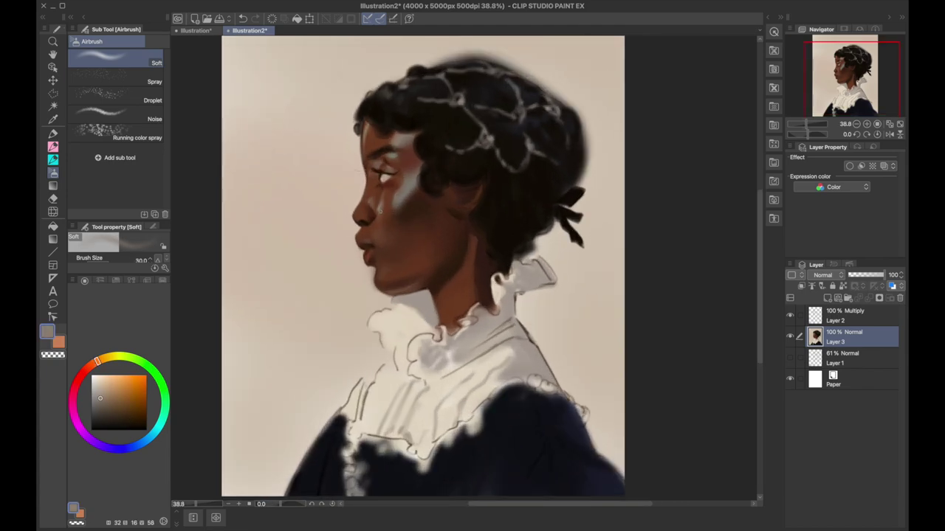
key(ctrl+shift+n)
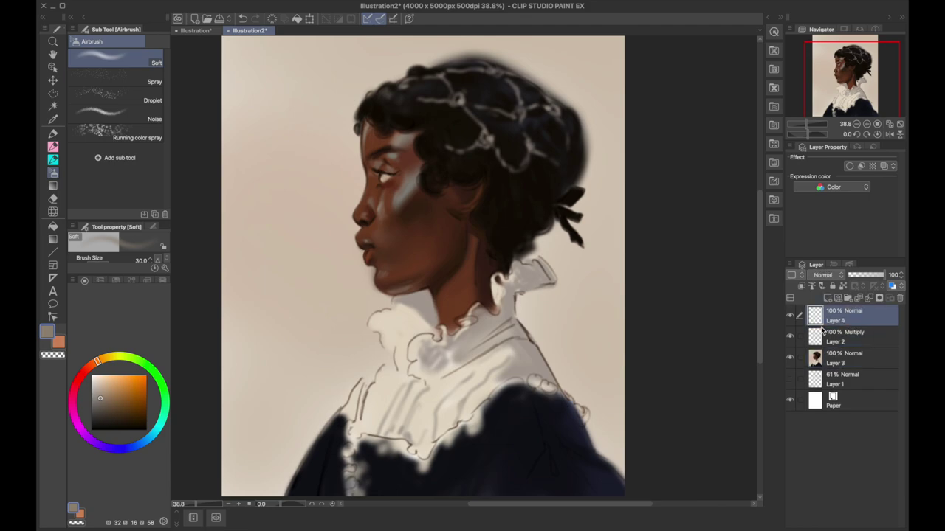
Switch to the thick paint brush and try several browns around the nose and mouth.
key(b)
scroll(362, 171, up, 5)
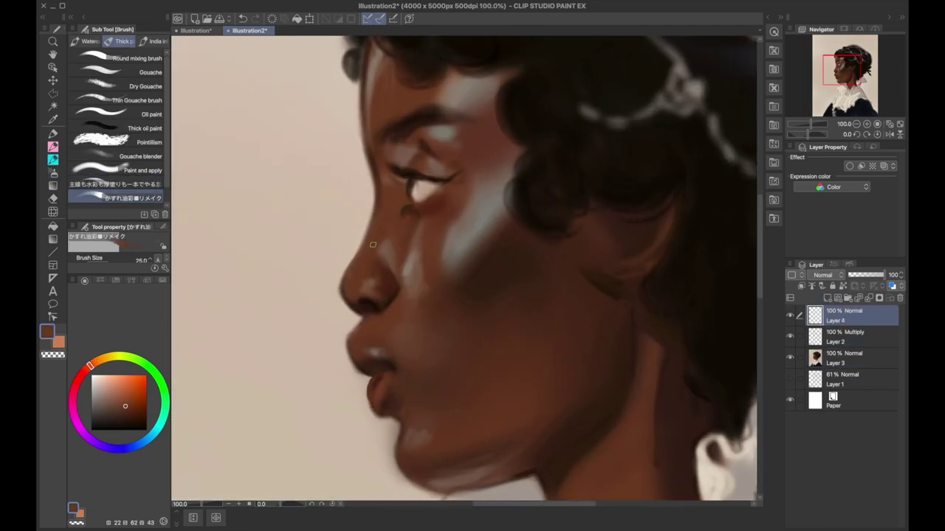
alt+click(384, 292)
alt+click(381, 295)
alt+click(380, 298)
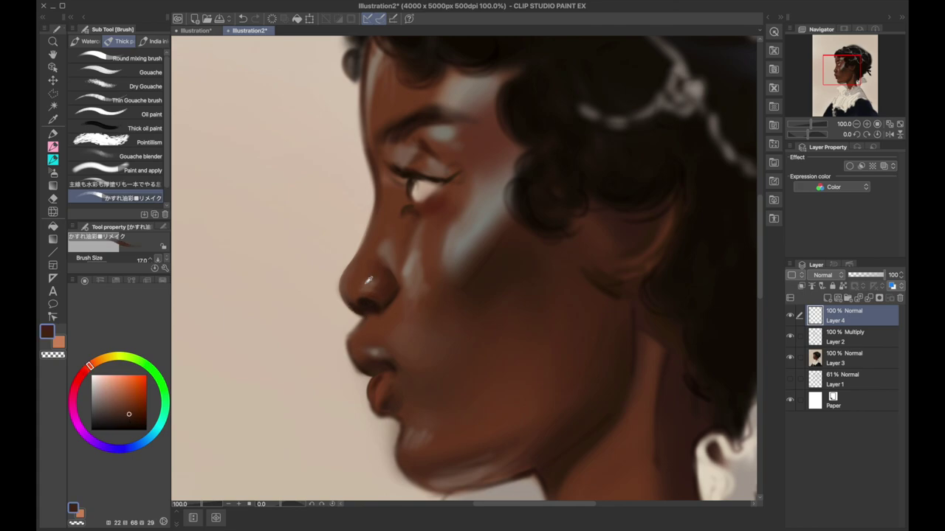
alt+click(381, 261)
alt+click(376, 252)
Repaint the lips using sampled mid-brown skin and lip colours.
alt+click(388, 236)
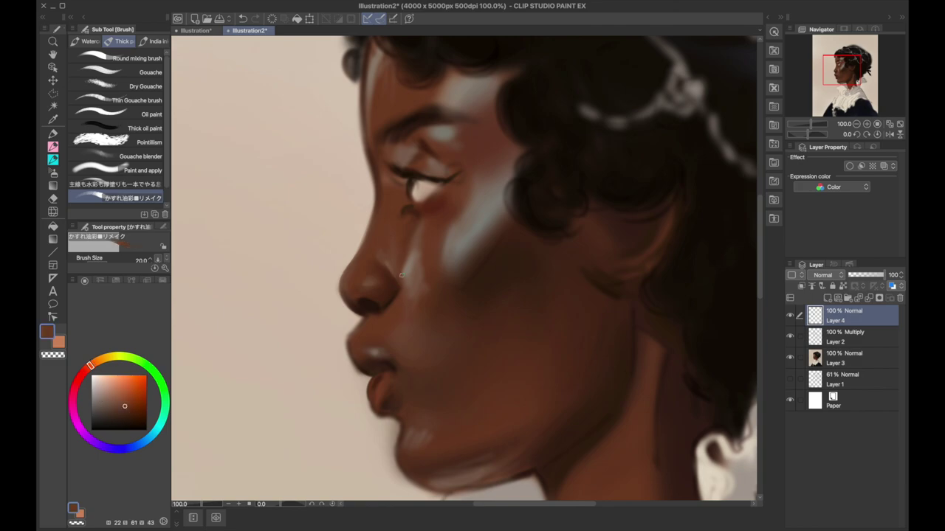
alt+click(374, 360)
alt+click(380, 361)
alt+click(387, 364)
alt+click(393, 369)
alt+click(366, 346)
alt+click(356, 345)
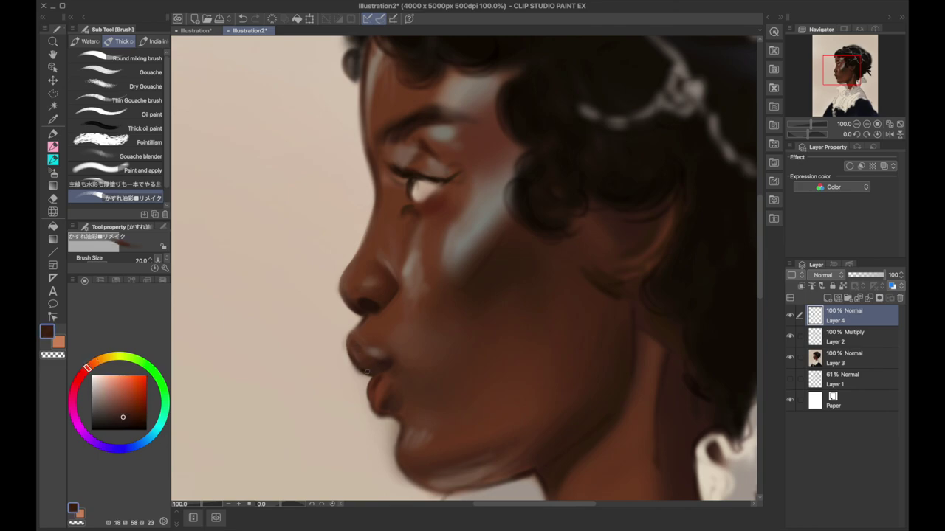
Darken and touch up the lower-lip edge, briefly tilting the canvas then straightening it.
mouse_move(366, 397)
mouse_down()
mouse_move(365, 380)
mouse_move(384, 416)
mouse_up()
alt+click(369, 391)
alt+click(369, 387)
alt+click(379, 379)
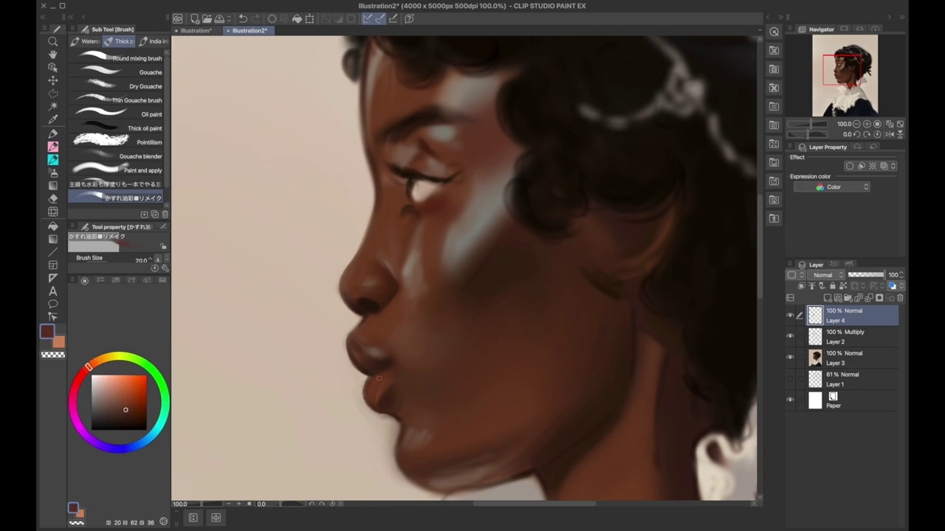
alt+click(371, 391)
key(bracketleft)
key(bracketleft)
key(bracketleft)
key(asciicircum)
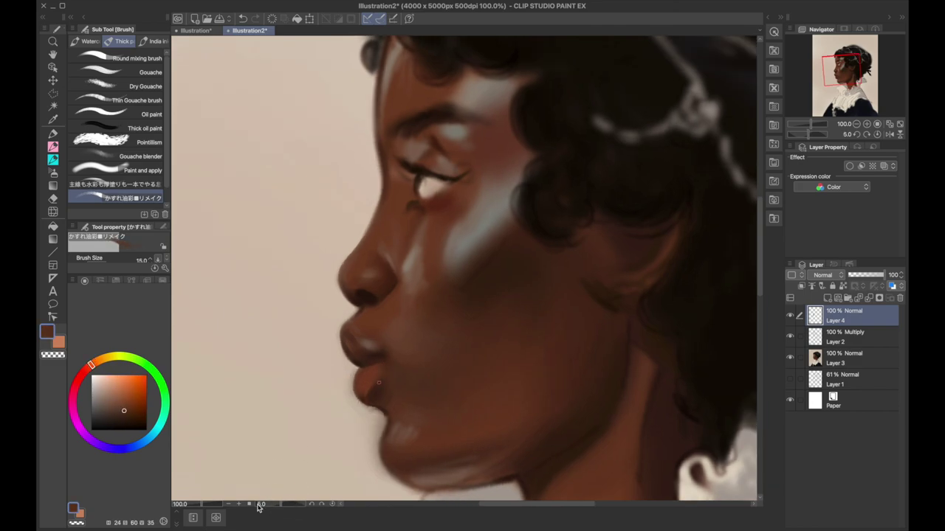
click(258, 507)
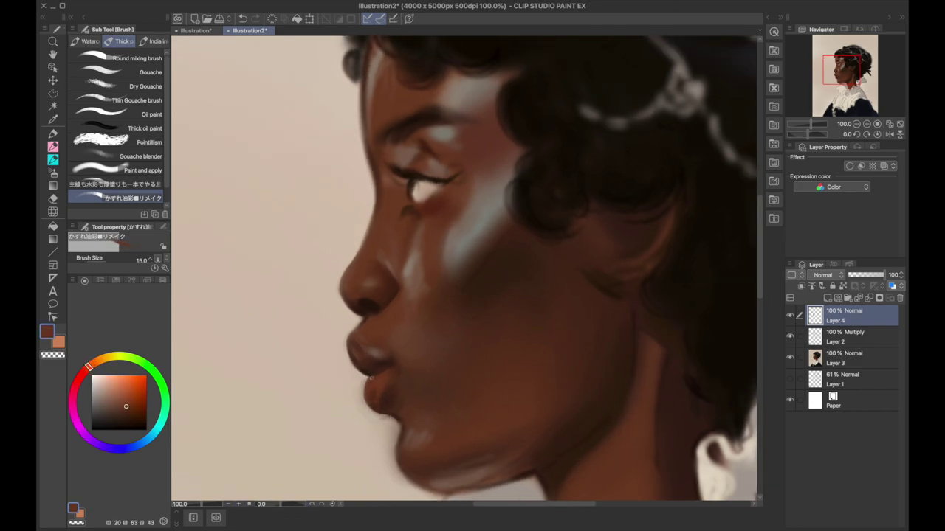
Refine the lip and chin edge with beige highlights and dark brown.
alt+click(389, 427)
alt+click(397, 410)
alt+click(404, 423)
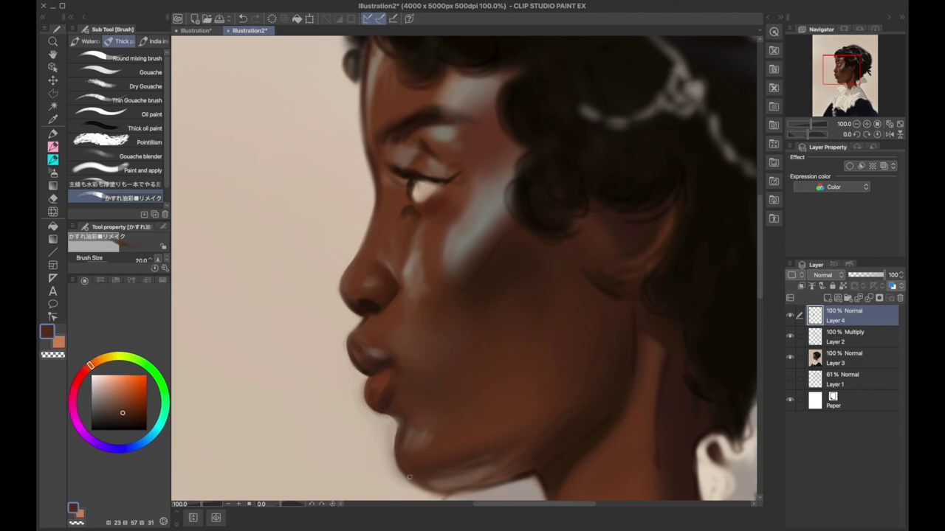
key(bracketright)
alt+click(392, 238)
alt+click(432, 306)
Blend greyish and redder browns across the face with a resized brush.
key(bracketleft)
key(bracketleft)
alt+click(418, 222)
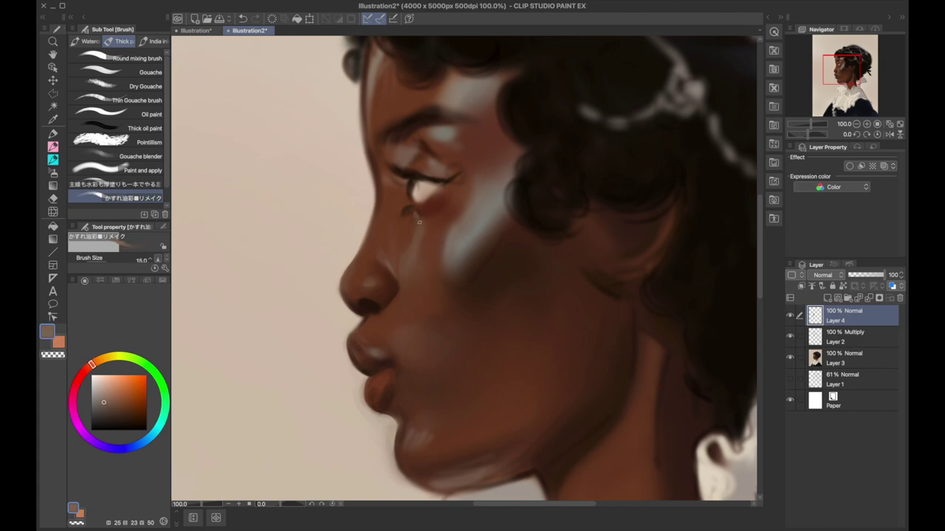
key(bracketright)
key(bracketright)
key(bracketright)
alt+click(416, 264)
key(bracketright)
key(bracketright)
alt+click(388, 338)
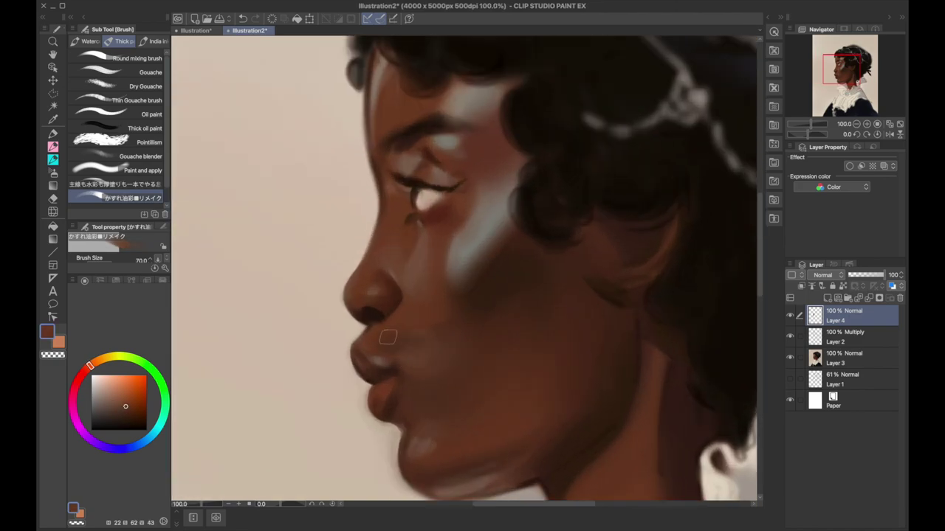
Lay broad blending strokes of sampled skin tones over the cheek area.
alt+click(453, 312)
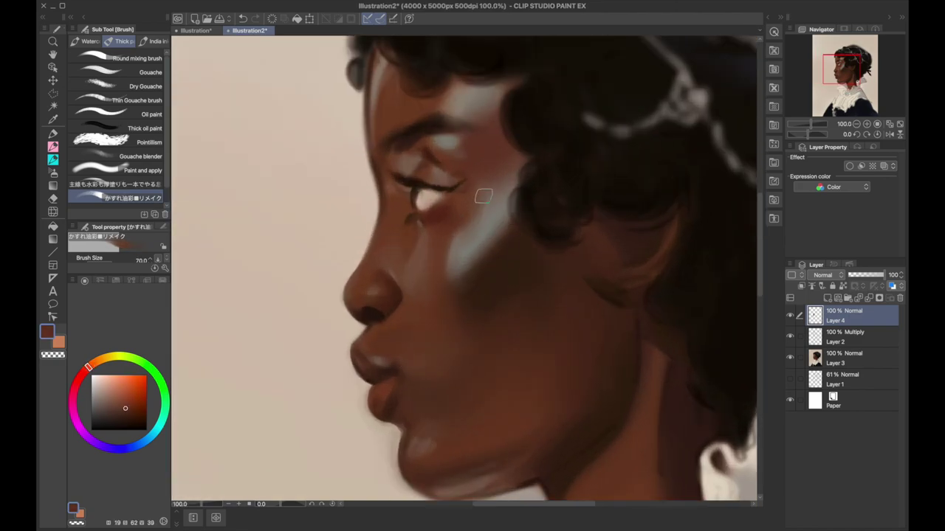
key(bracketright)
key(bracketleft)
key(bracketleft)
key(bracketleft)
alt+click(448, 375)
key(bracketright)
key(bracketright)
key(bracketright)
alt+click(523, 431)
Shade around the eye with dark red-brown and a greyish highlight tone.
alt+click(481, 187)
key(bracketleft)
key(bracketleft)
key(bracketleft)
alt+click(508, 141)
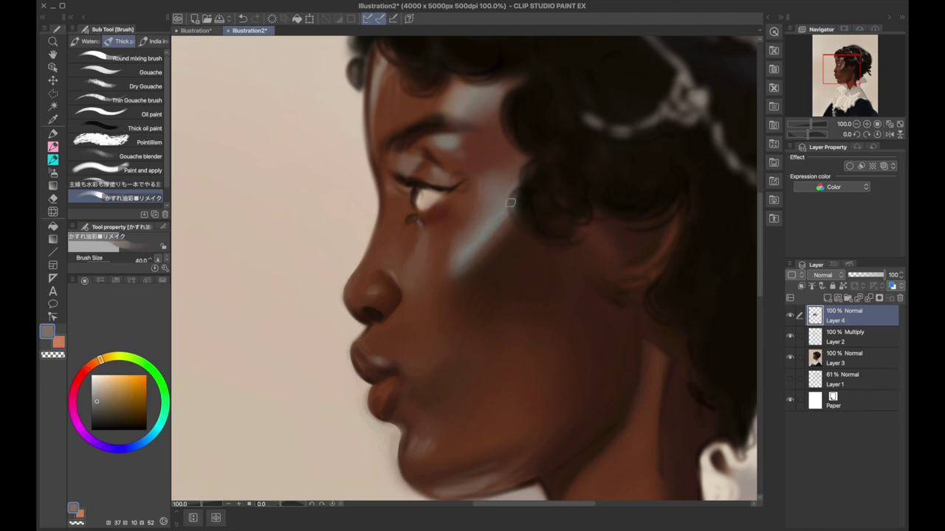
alt+click(505, 174)
alt+click(481, 194)
alt+click(447, 181)
key(bracketleft)
alt+click(463, 171)
alt+click(441, 174)
alt+click(458, 184)
Refine the eye details with reddish-brown using a smaller brush.
key(bracketleft)
key(bracketleft)
alt+click(493, 186)
alt+click(494, 178)
alt+click(432, 160)
alt+click(414, 177)
alt+click(438, 167)
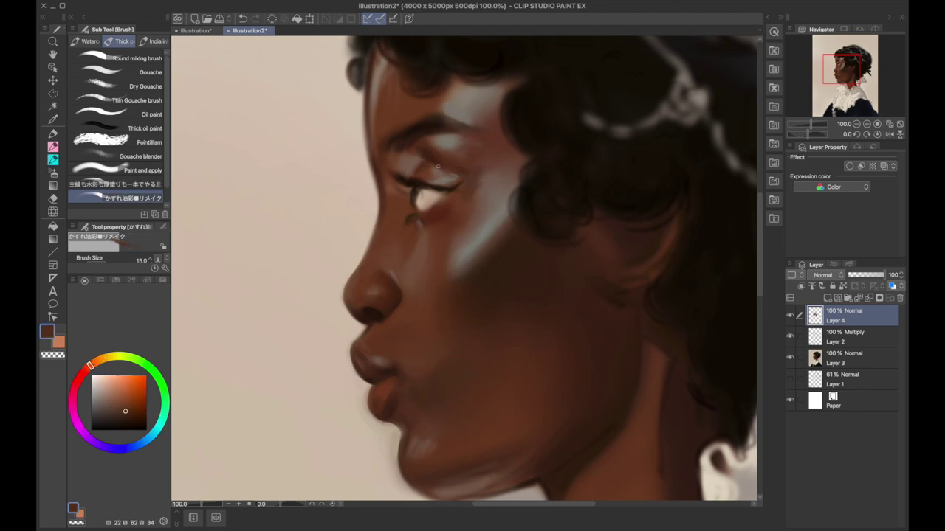
key(bracketright)
key(bracketright)
alt+click(424, 170)
key(bracketleft)
key(bracketleft)
key(bracketleft)
alt+click(457, 205)
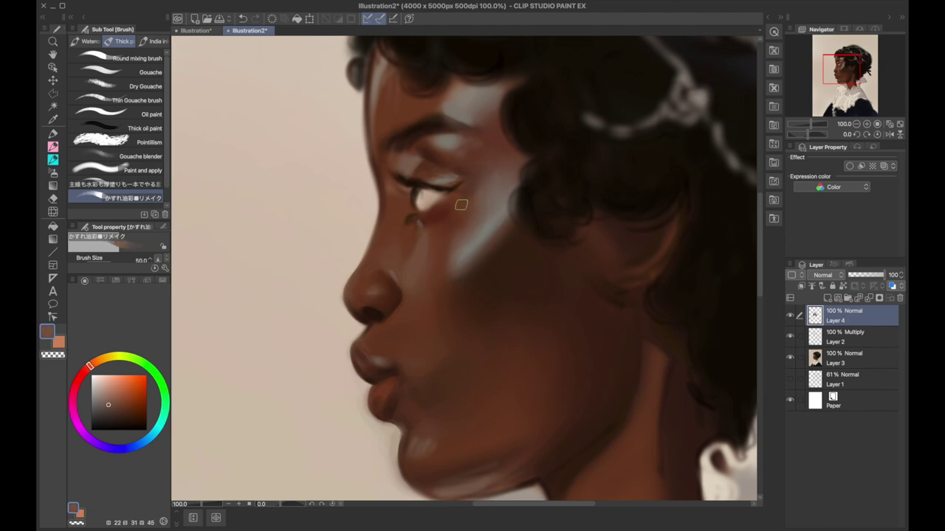
Paint the eyelashes in near-black with a fine brush.
alt+click(419, 200)
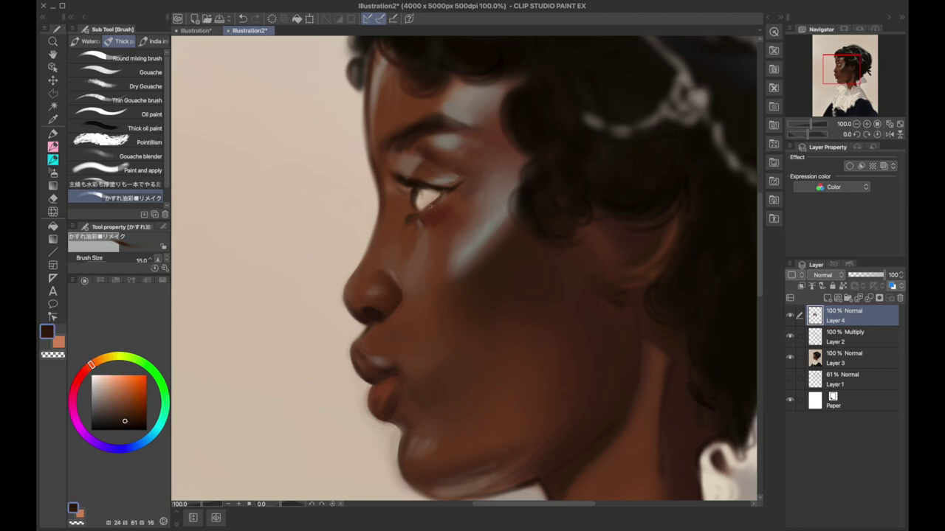
alt+click(412, 209)
alt+click(407, 198)
alt+click(421, 225)
key(bracketleft)
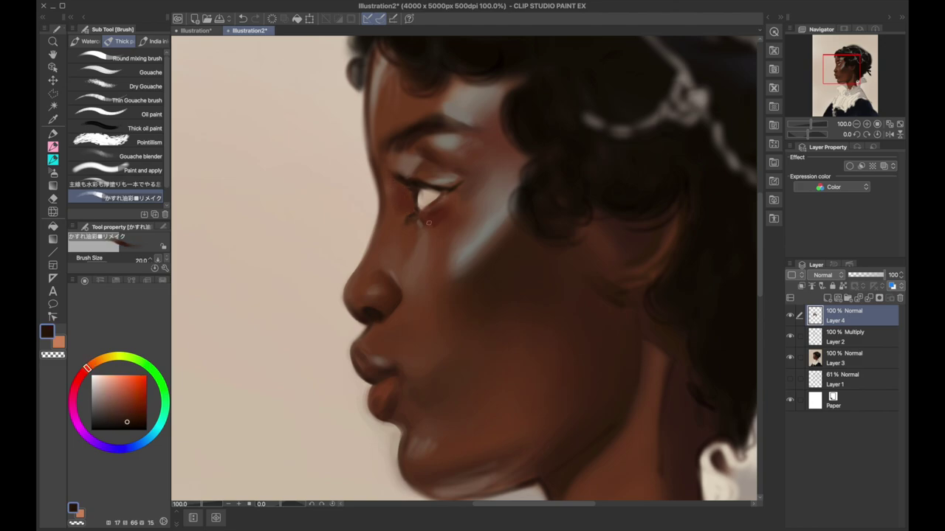
alt+click(435, 180)
key(bracketleft)
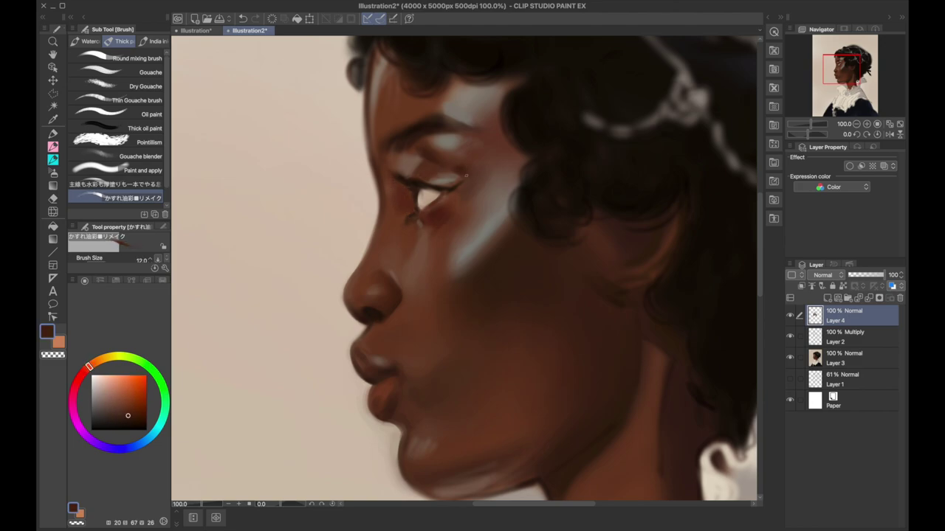
Define the eyebrow with darker brown and add a light beige brow highlight.
alt+click(425, 188)
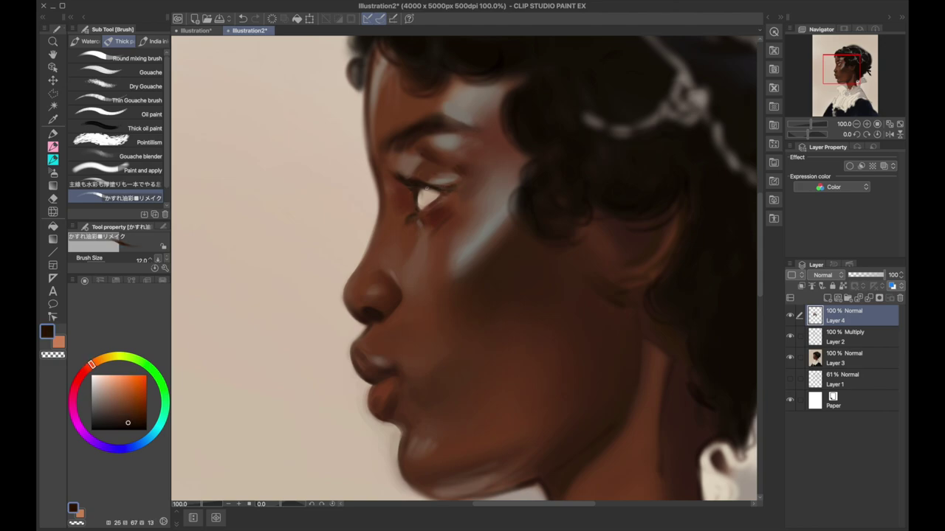
alt+click(398, 172)
alt+click(421, 151)
alt+click(399, 165)
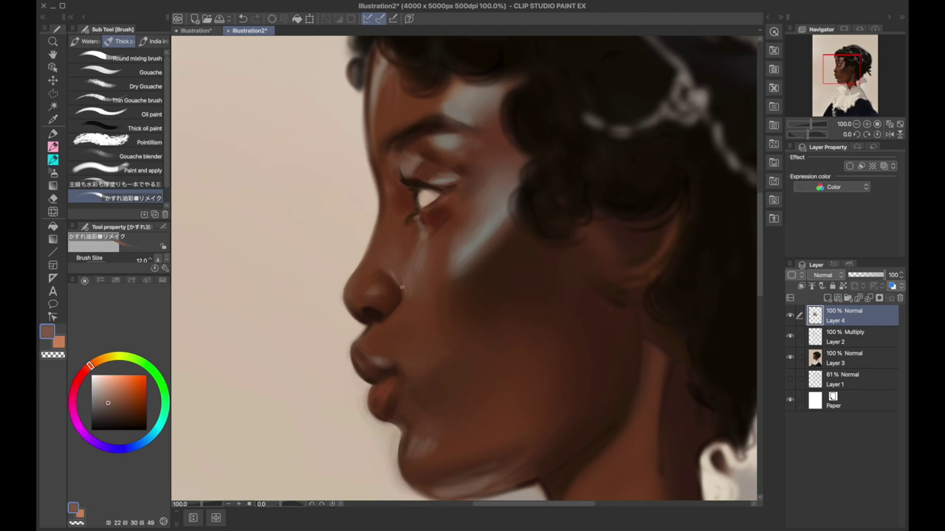
alt+click(376, 277)
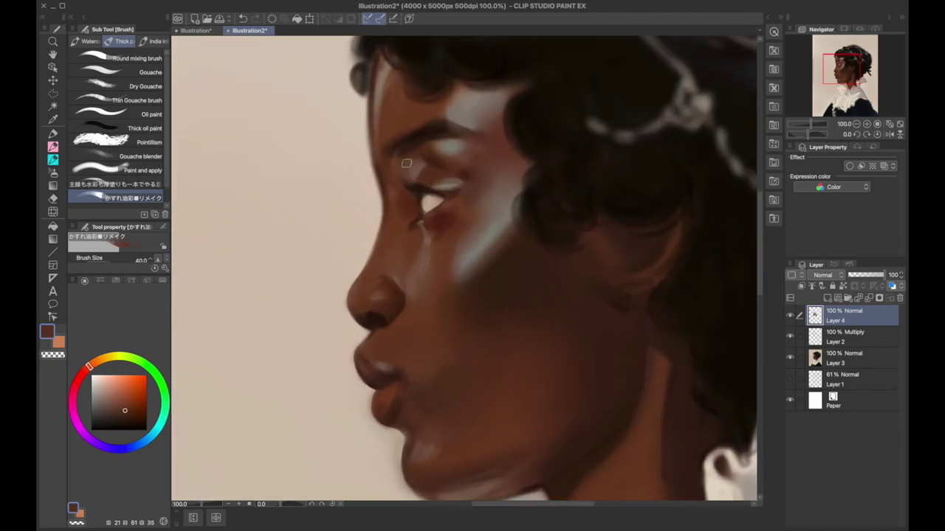
alt+click(409, 191)
alt+click(397, 170)
key(bracketleft)
alt+click(463, 145)
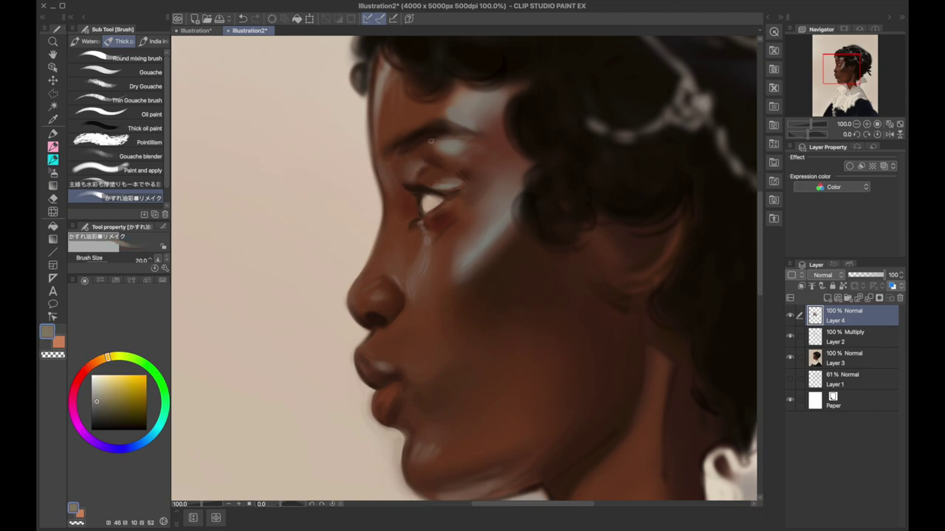
Touch up the brow and hairline with dark brown and pale brown highlights.
alt+click(393, 151)
alt+click(433, 130)
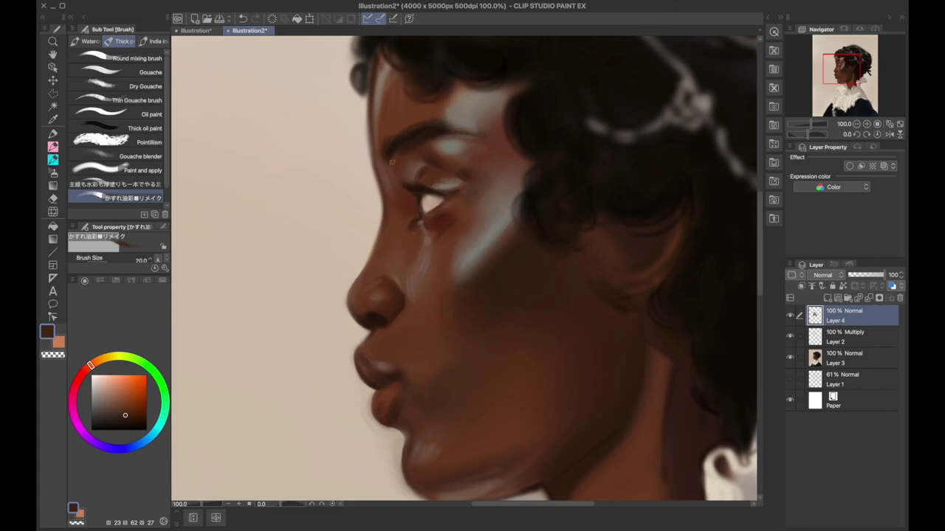
alt+click(424, 142)
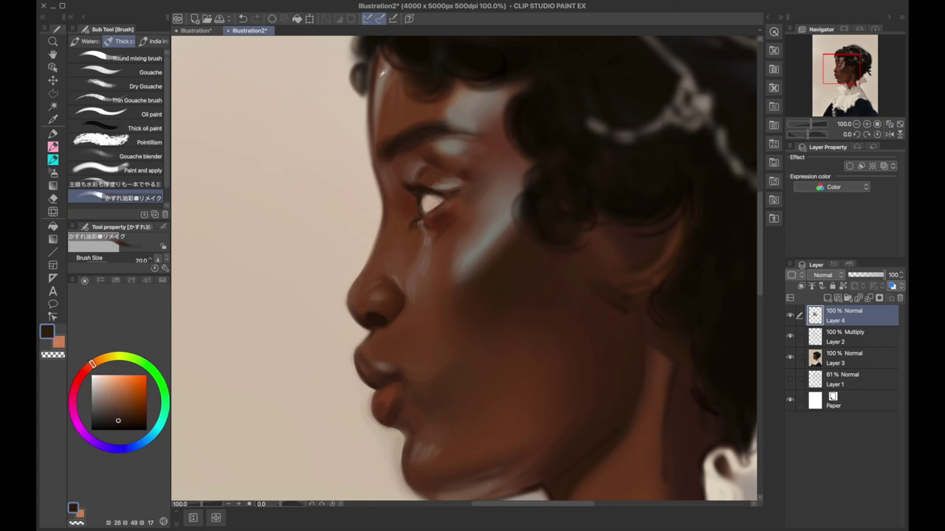
alt+click(385, 111)
alt+click(385, 108)
alt+click(389, 119)
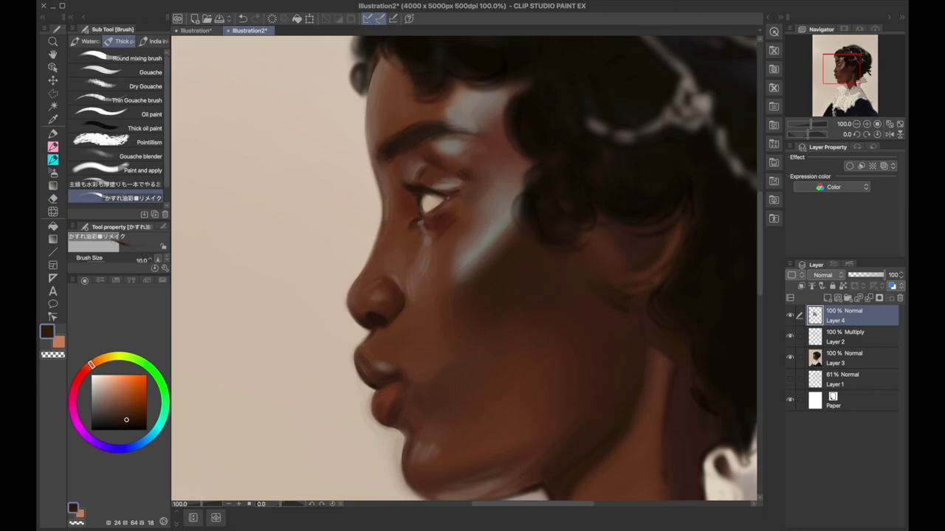
scroll(421, 220, down, 1)
Shade around the nose and nostril with sampled browns at varying brush sizes.
alt+click(383, 323)
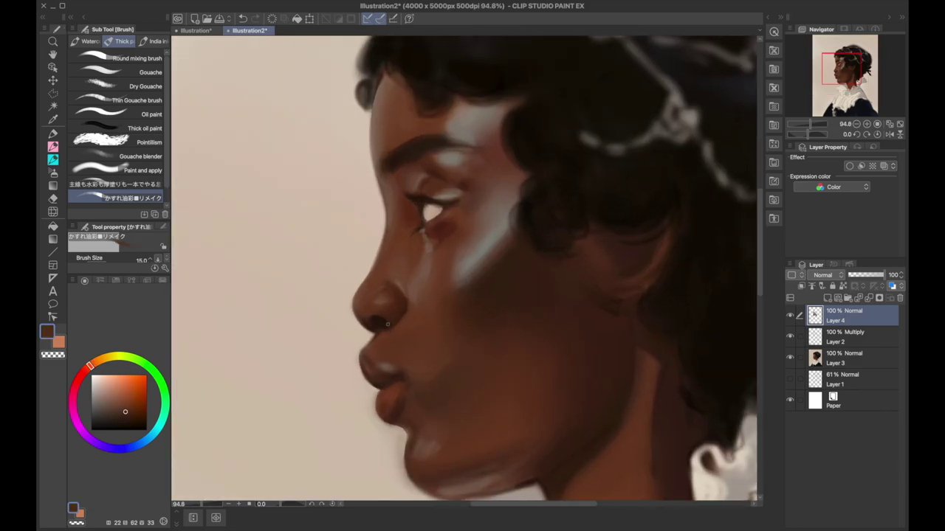
alt+click(385, 352)
key(bracketright)
key(bracketright)
key(bracketright)
key(bracketright)
key(bracketright)
key(bracketright)
alt+click(402, 349)
key(bracketleft)
alt+click(398, 344)
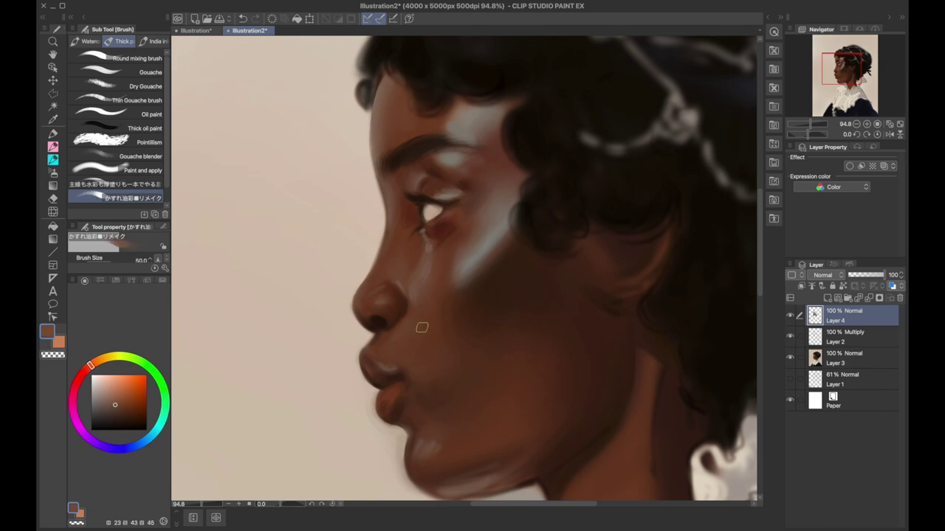
key(bracketleft)
key(bracketleft)
alt+click(424, 411)
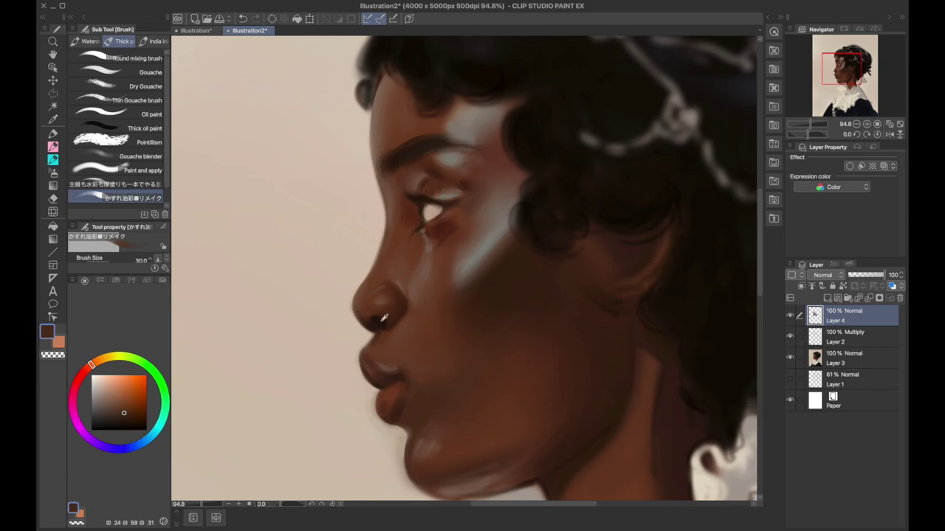
key(bracketleft)
key(bracketleft)
key(bracketleft)
alt+click(399, 404)
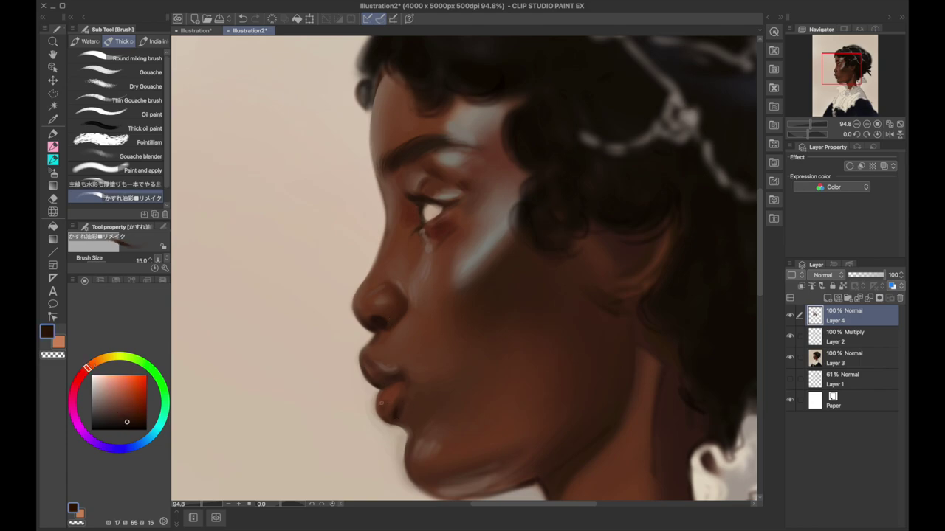
Blend lighter reddish browns around the chin and cheek.
scroll(707, 317, down, 3)
alt+click(394, 336)
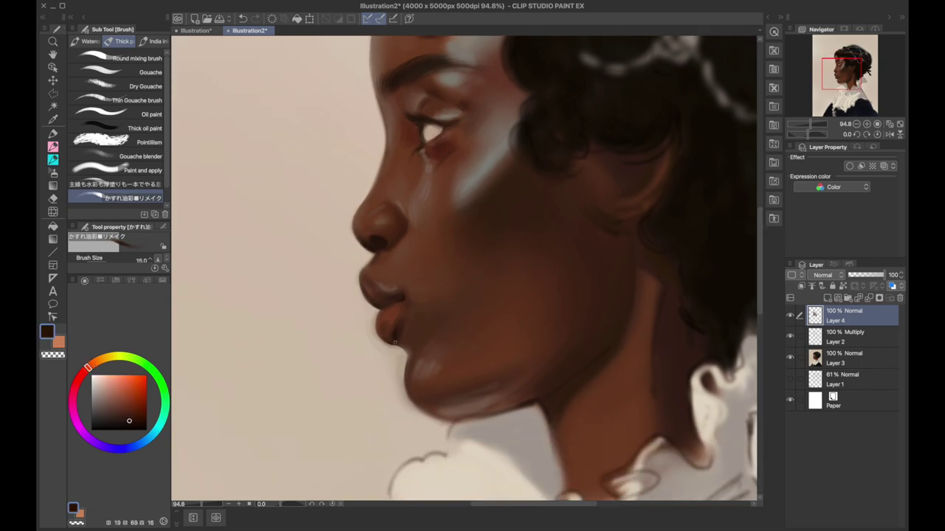
alt+click(389, 251)
alt+click(387, 241)
alt+click(386, 241)
alt+click(378, 233)
scroll(369, 230, down, 3)
scroll(420, 242, up, 2)
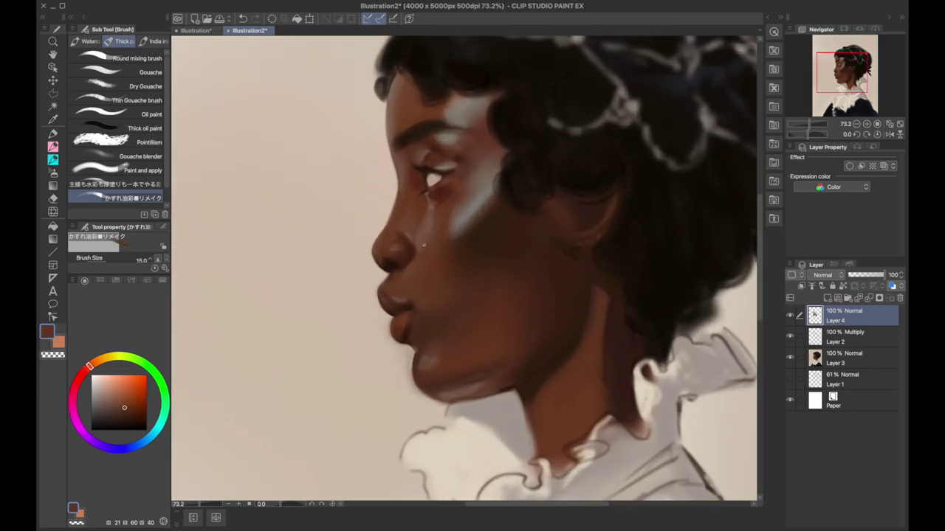
alt+click(427, 358)
Deepen the jaw shading with darker browns at brush sizes 30–70.
key(bracketright)
key(bracketright)
key(bracketright)
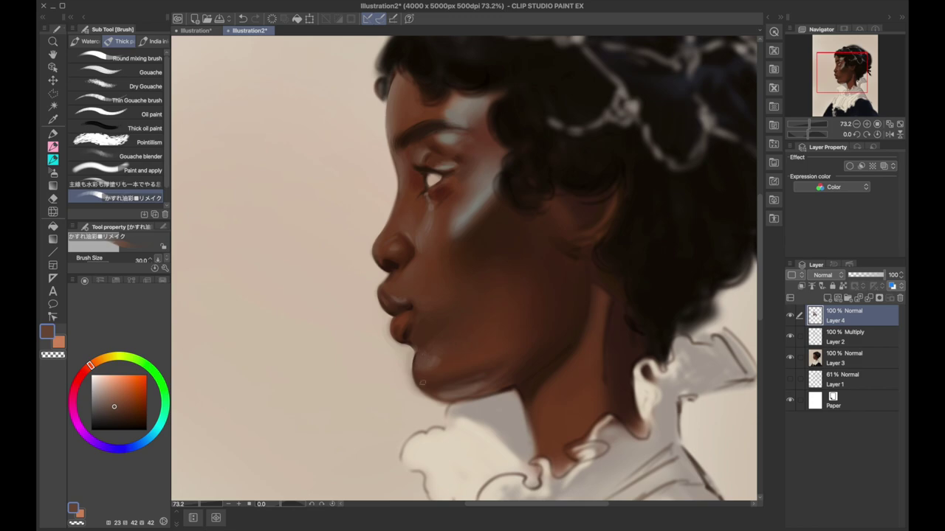
alt+click(430, 386)
alt+click(430, 383)
key(bracketright)
key(bracketright)
alt+click(442, 398)
key(bracketleft)
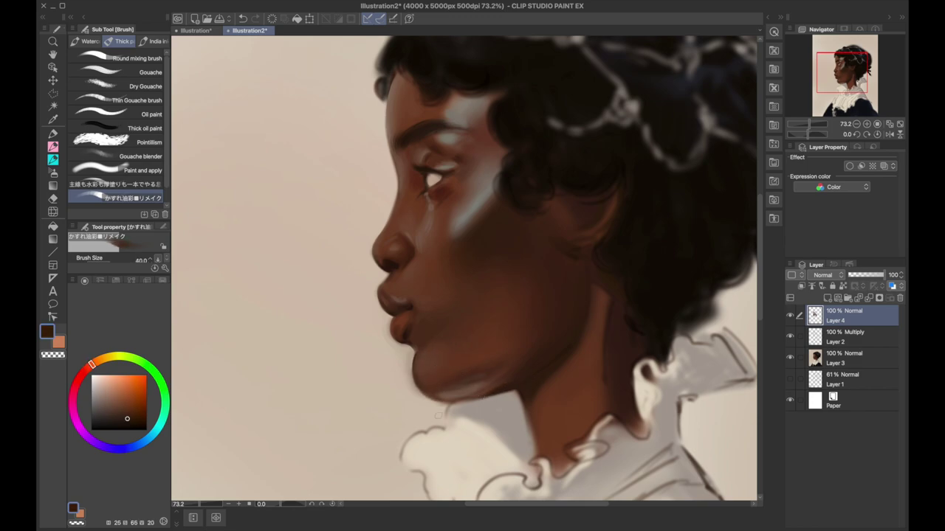
alt+click(581, 265)
key(bracketright)
key(bracketright)
key(bracketright)
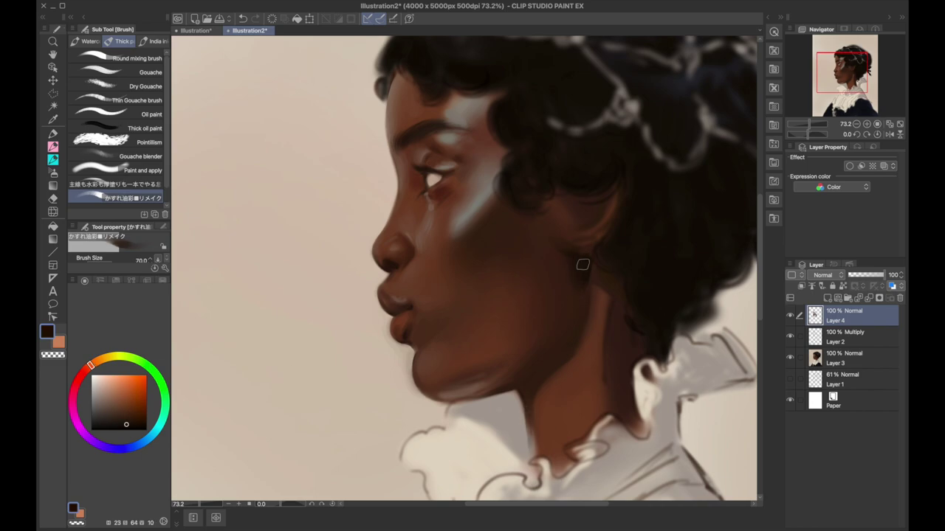
alt+click(533, 255)
key(bracketleft)
key(bracketleft)
key(bracketleft)
key(bracketleft)
key(bracketleft)
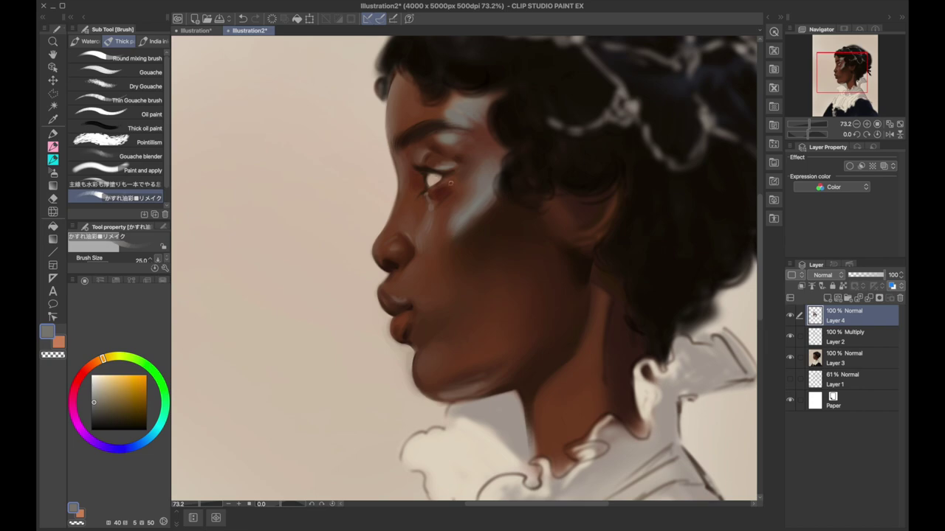
Paint very dark brown neck shadow with a 50–70 brush.
alt+click(383, 251)
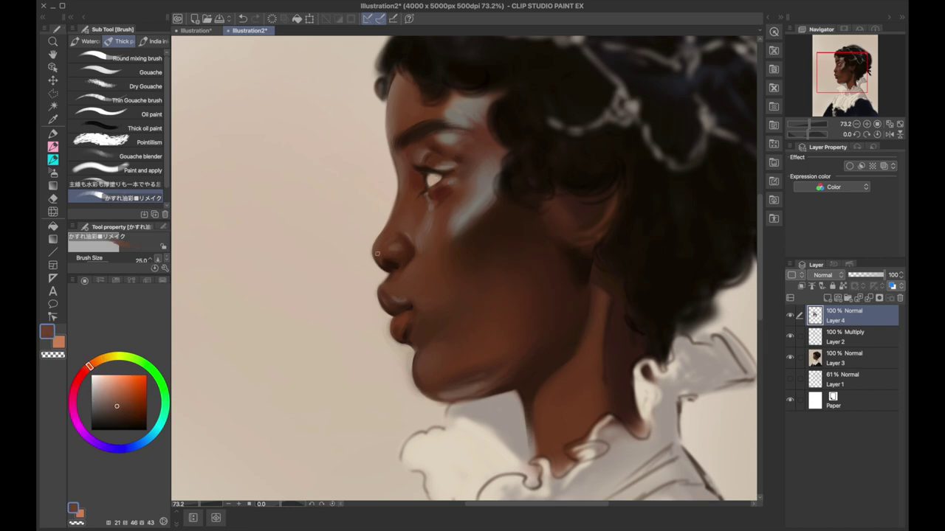
alt+click(493, 198)
key(bracketright)
key(bracketright)
key(bracketright)
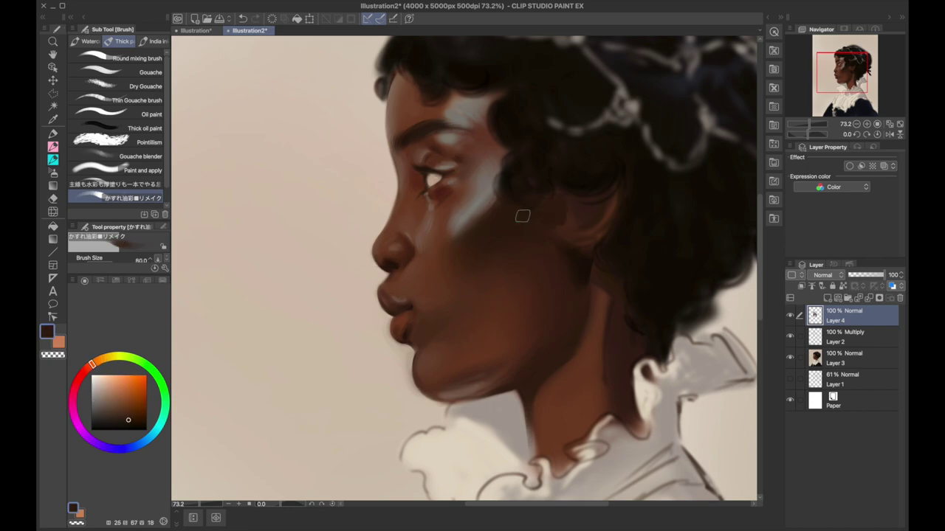
alt+click(522, 400)
key(bracketleft)
alt+click(480, 389)
key(bracketright)
key(bracketright)
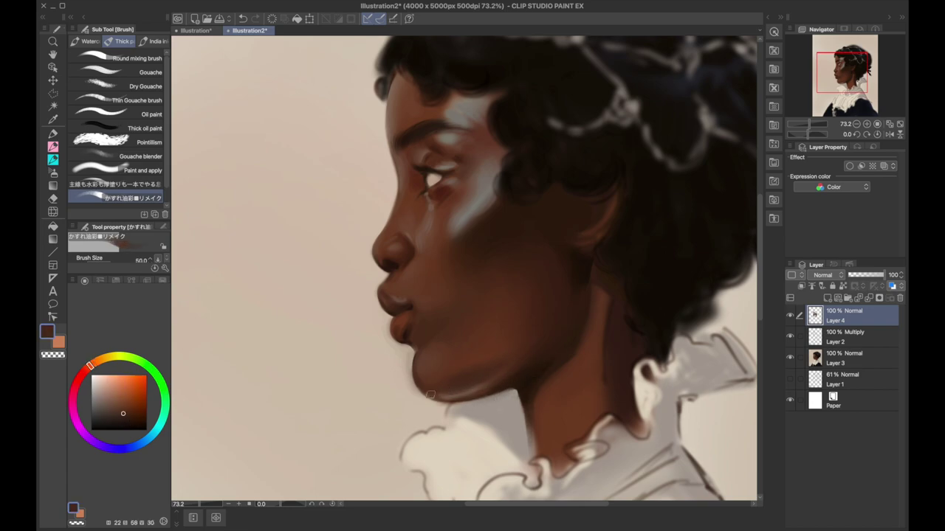
key(bracketright)
key(bracketright)
key(bracketright)
Soften the neck and jaw shadow with lighter muted skin tones.
alt+click(445, 366)
key(bracketleft)
key(bracketleft)
key(bracketleft)
alt+click(477, 386)
key(bracketleft)
key(bracketleft)
key(bracketleft)
alt+click(459, 394)
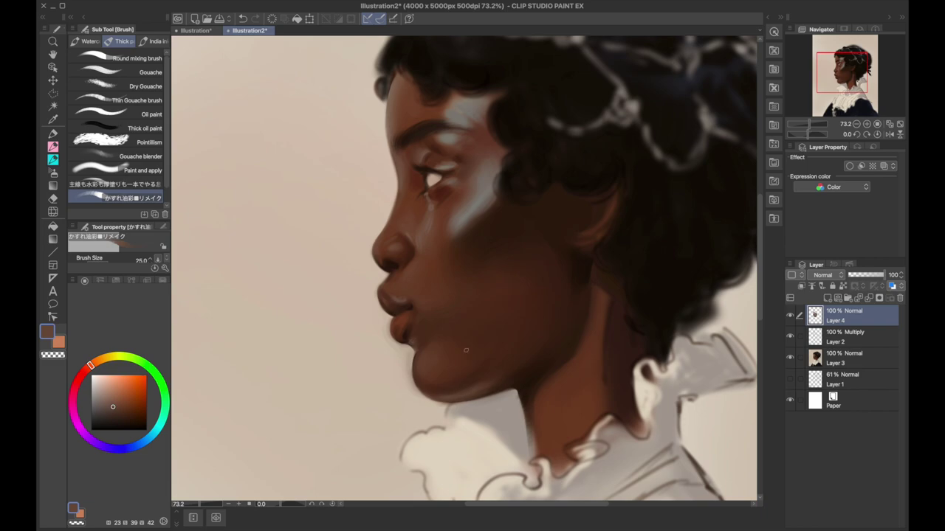
alt+click(466, 350)
scroll(466, 350, down, 3)
scroll(397, 282, up, 3)
key(bracketright)
key(bracketright)
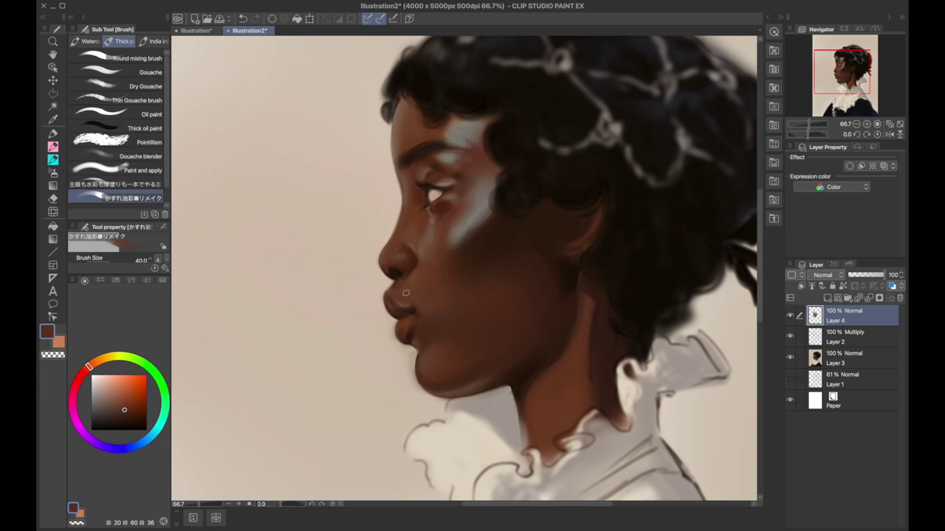
Sample darker skin browns around the face with the brush enlarged to 60–80.
key(bracketright)
key(bracketright)
alt+click(424, 277)
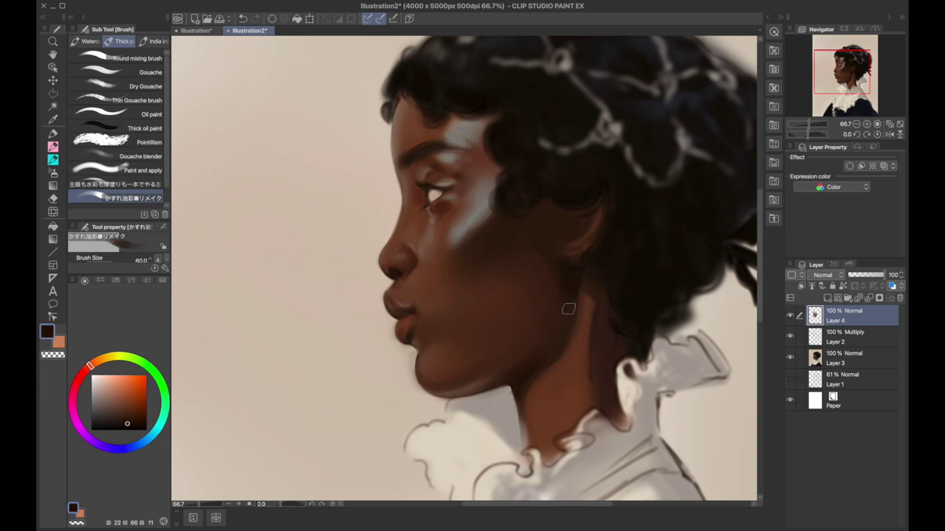
alt+click(513, 253)
alt+click(568, 316)
key(bracketright)
key(bracketright)
alt+click(498, 222)
alt+click(473, 267)
Resample the skin colour at a 150 brush, then shrink the brush down to 17.
key(bracketright)
alt+click(492, 246)
key(bracketright)
key(bracketright)
alt+click(456, 285)
alt+click(527, 242)
key(bracketleft)
alt+click(591, 390)
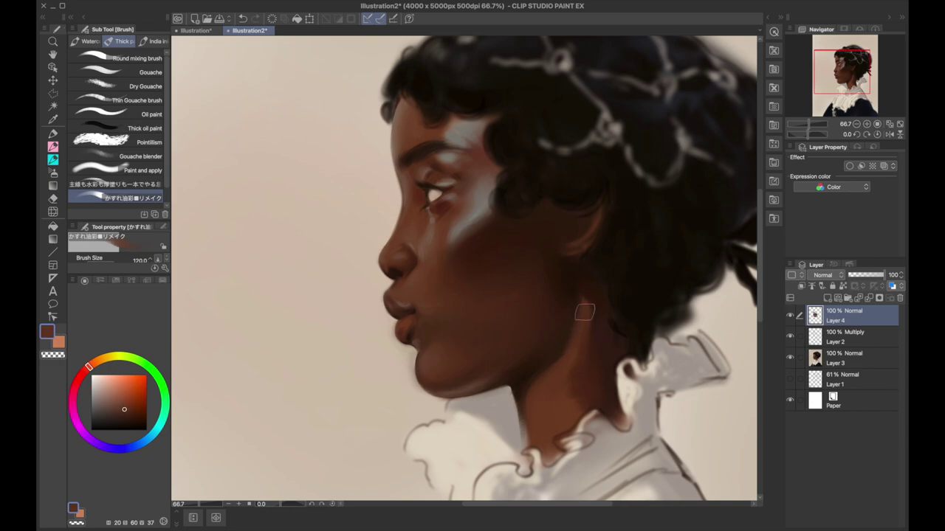
scroll(569, 268, down, 5)
scroll(422, 359, up, 5)
key(bracketleft)
key(bracketleft)
key(bracketleft)
alt+click(422, 359)
key(bracketleft)
key(bracketleft)
key(bracketleft)
key(bracketleft)
key(bracketleft)
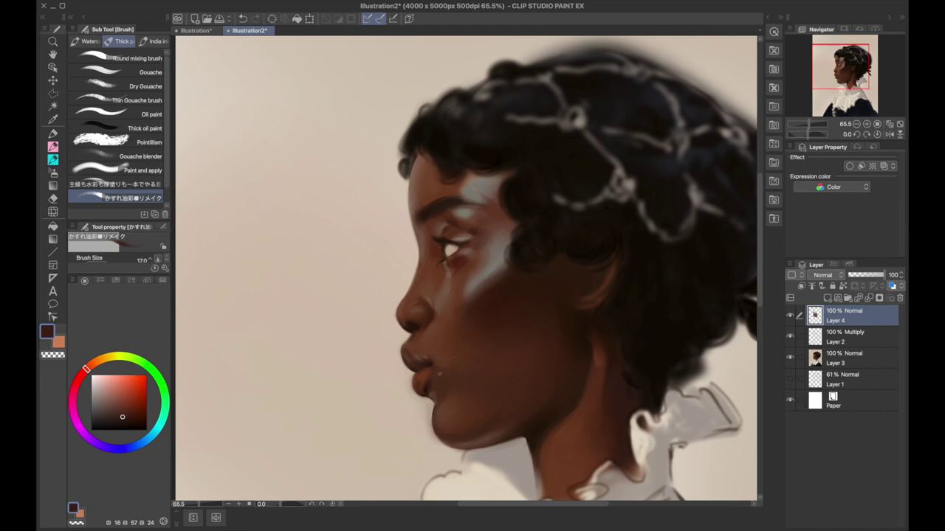
Paint near-black hair strands at the temple and along the hair edge by the ear.
alt+click(524, 242)
key(bracketright)
key(bracketright)
key(bracketright)
key(bracketright)
key(bracketright)
key(bracketright)
key(bracketleft)
key(bracketleft)
key(bracketleft)
drag(519, 209, 511, 258)
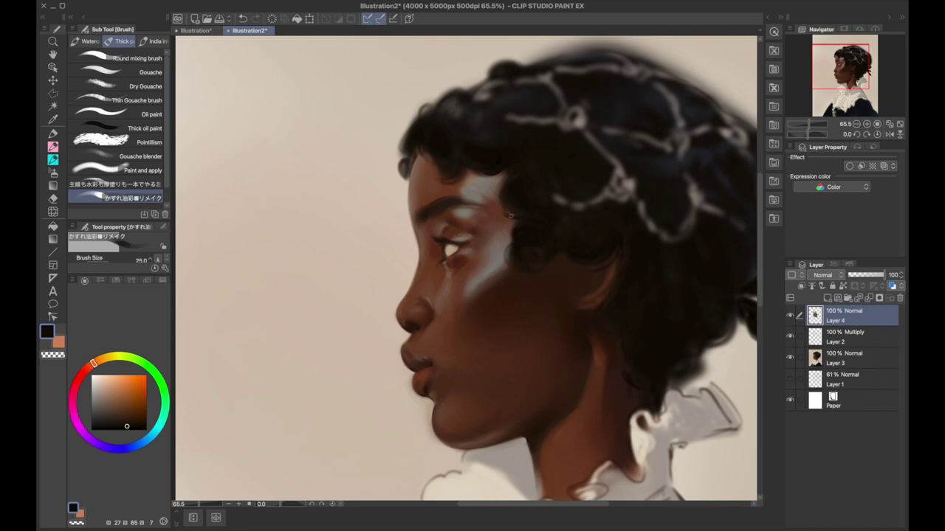
key(bracketleft)
drag(588, 279, 595, 289)
drag(613, 256, 607, 281)
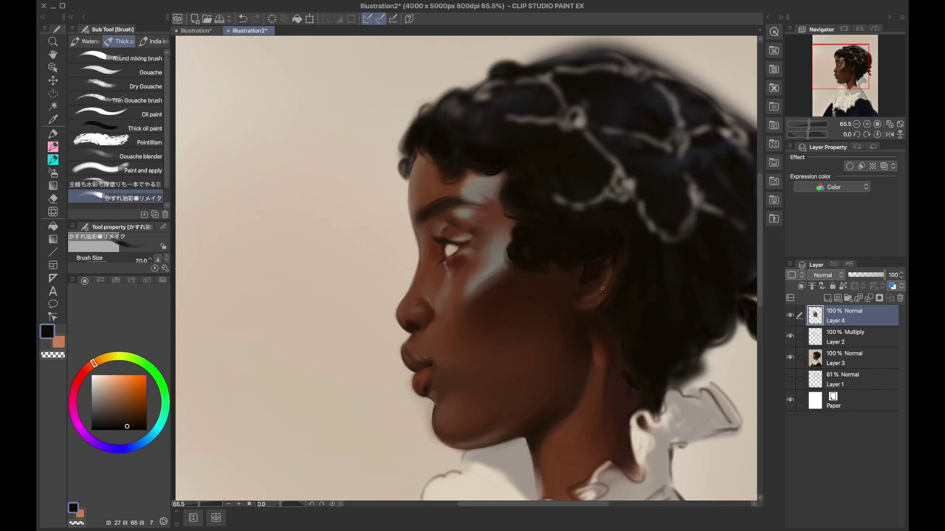
Sample dark brown, orange-brown and dark purple hair tones with a 30–40 brush.
key(bracketright)
key(bracketright)
alt+click(567, 290)
alt+click(575, 316)
alt+click(597, 269)
key(bracketright)
alt+click(583, 323)
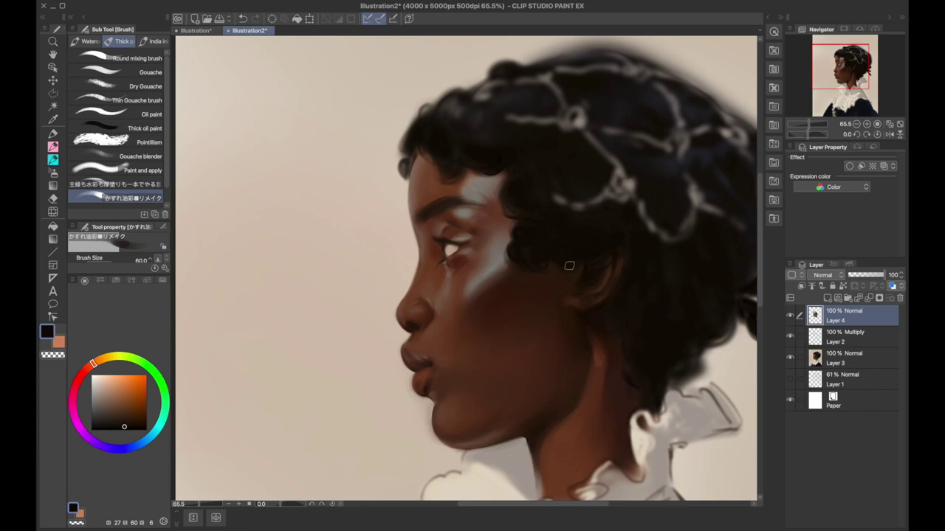
alt+click(491, 116)
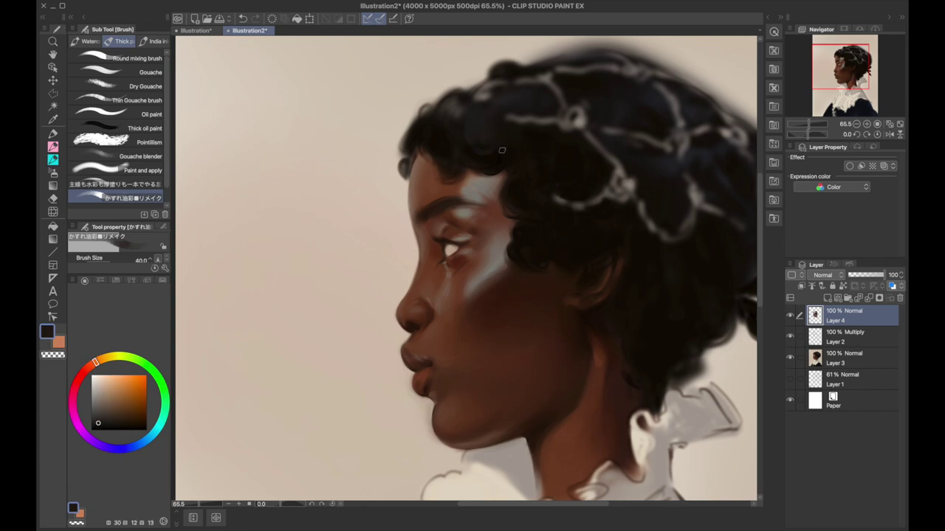
alt+click(456, 118)
scroll(483, 129, down, 1)
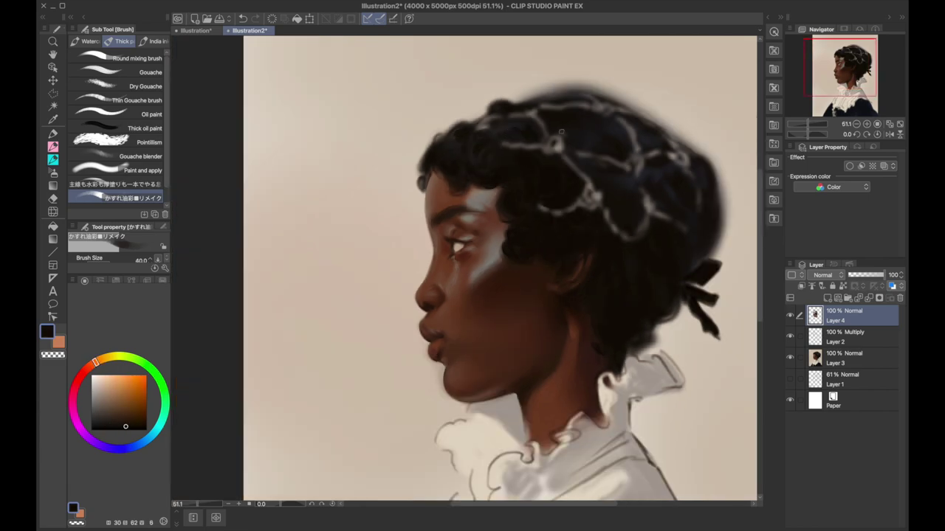
alt+click(662, 175)
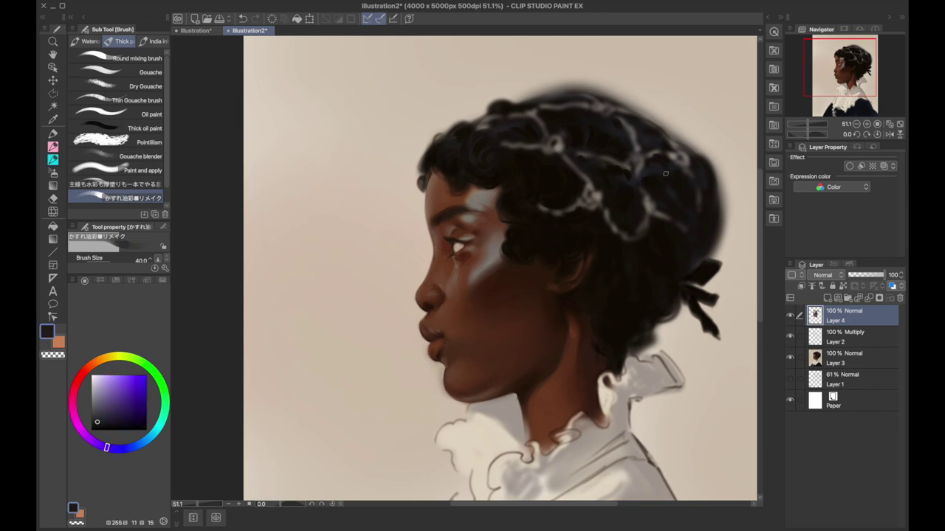
Sample dark red, orange-brown and very dark brown tones, settling on a 25 brush.
alt+click(596, 124)
alt+click(579, 132)
alt+click(569, 93)
alt+click(487, 112)
key(bracketright)
key(bracketright)
alt+click(561, 88)
key(bracketleft)
key(bracketleft)
alt+click(583, 111)
alt+click(712, 169)
alt+click(710, 244)
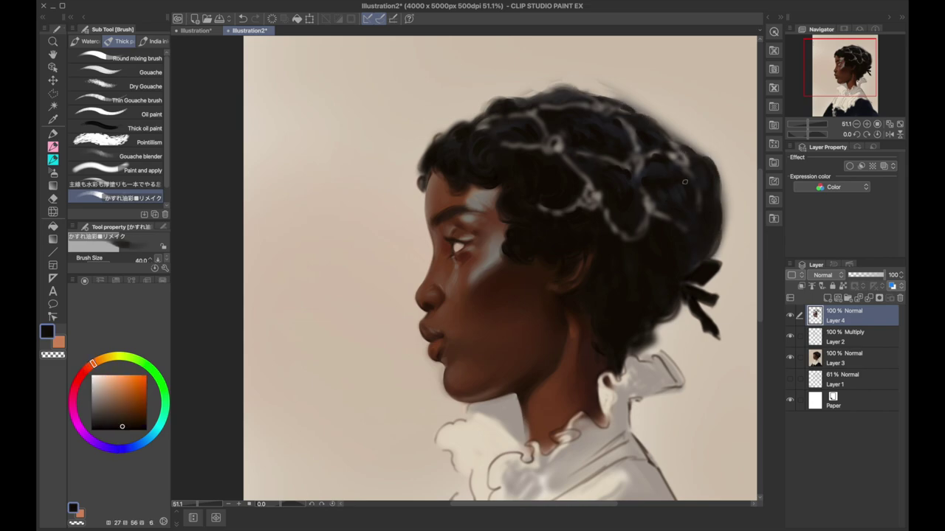
key(bracketleft)
key(bracketleft)
Darken the hair's top edge, then paint light grey bead chains and jewel flowers.
alt+click(437, 169)
drag(437, 140, 554, 94)
alt+click(555, 140)
mouse_move(590, 198)
mouse_down()
mouse_move(595, 188)
mouse_move(588, 205)
mouse_up()
mouse_move(633, 171)
mouse_down()
mouse_move(629, 155)
mouse_move(642, 164)
mouse_move(574, 150)
mouse_move(587, 180)
mouse_move(505, 145)
mouse_up()
drag(548, 214, 578, 205)
drag(601, 210, 612, 230)
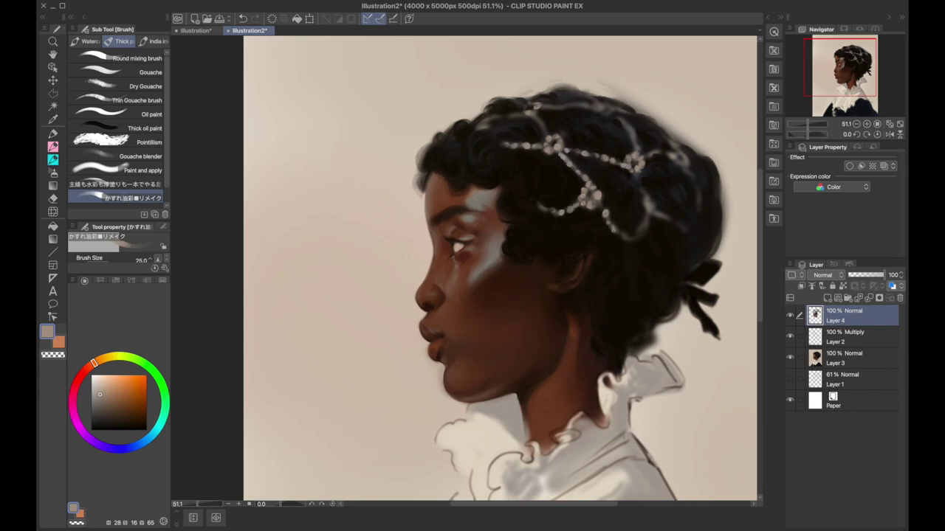
mouse_move(634, 152)
mouse_down()
mouse_move(599, 104)
mouse_move(472, 126)
mouse_move(686, 167)
mouse_move(660, 230)
mouse_move(647, 192)
mouse_up()
Reshape and touch up the hair's right edge using background beige and dark hair tones.
scroll(588, 229, up, 1)
scroll(509, 163, down, 1)
scroll(510, 164, down, 1)
mouse_move(642, 226)
mouse_down()
mouse_move(648, 245)
mouse_move(629, 306)
mouse_up()
alt+click(664, 243)
alt+click(634, 280)
alt+click(665, 295)
alt+click(613, 285)
key(bracketright)
drag(650, 177, 635, 204)
Pick dark blue-violet and browns near the lips, resizing the brush between 25 and 60.
alt+click(545, 234)
key(bracketleft)
key(bracketleft)
key(bracketleft)
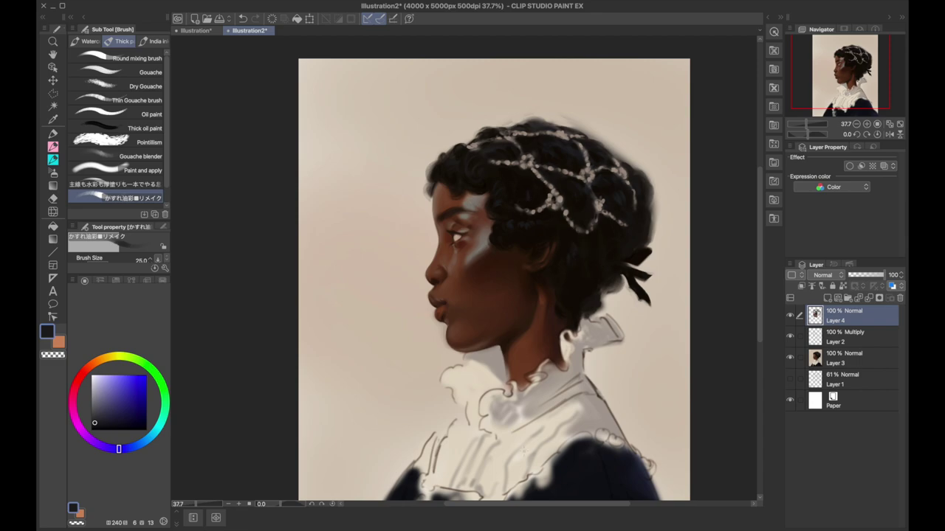
alt+click(440, 291)
key(bracketright)
alt+click(453, 299)
key(bracketright)
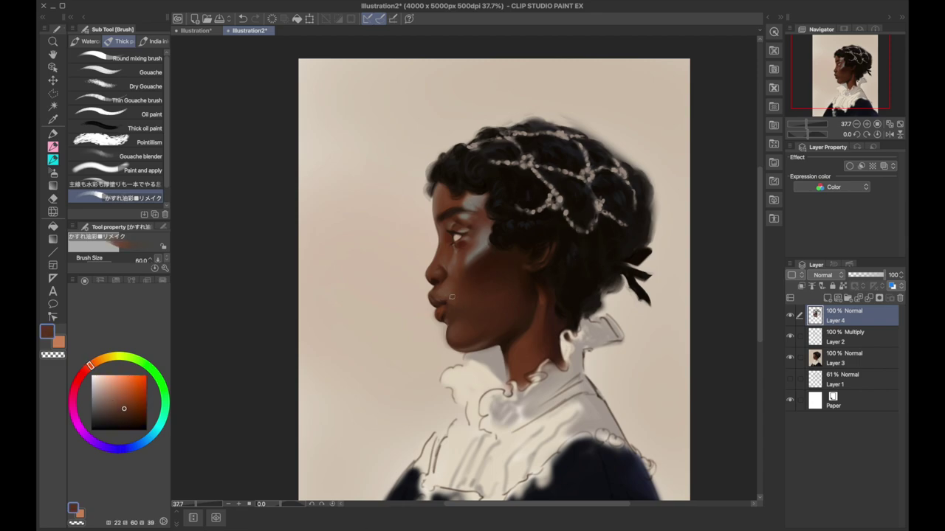
Add empty Layer 5 above Layer 4 and sample grey-beige collar tones.
key(ctrl+shift+n)
alt+click(506, 353)
key(bracketleft)
key(bracketleft)
alt+click(491, 358)
key(bracketright)
key(bracketright)
alt+click(480, 380)
key(bracketleft)
key(bracketleft)
alt+click(444, 374)
key(bracketright)
key(bracketright)
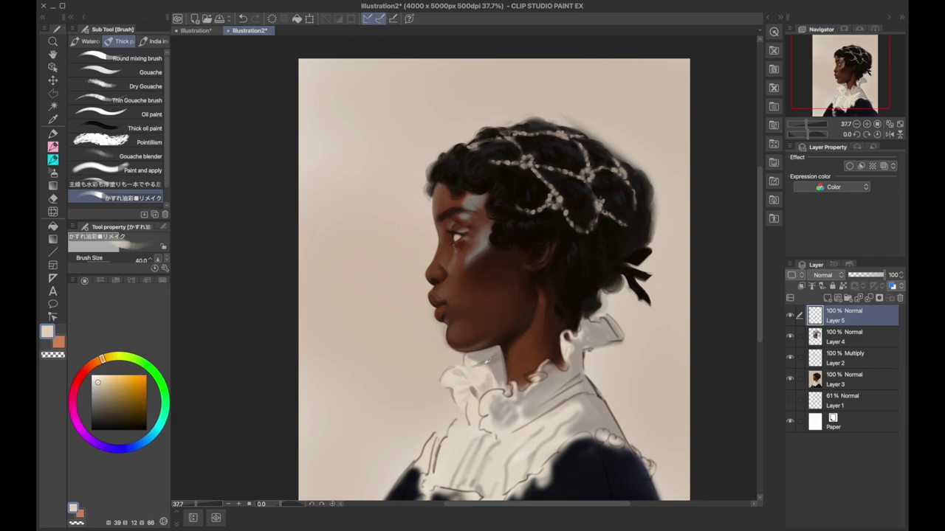
Lighten the collar ruffles near the neck with beige at brush size 25–50.
alt+click(488, 362)
alt+click(472, 406)
scroll(472, 406, down, 3)
key(bracketleft)
key(bracketleft)
alt+click(509, 303)
mouse_move(510, 301)
mouse_down()
mouse_move(512, 313)
mouse_move(480, 329)
mouse_move(484, 351)
mouse_up()
key(bracketright)
key(bracketright)
key(bracketleft)
alt+click(497, 326)
Paint short dark brown and faint greyish-beige strokes on the collar by the neck.
alt+click(568, 273)
drag(568, 267, 521, 309)
alt+click(550, 262)
alt+click(569, 295)
mouse_move(583, 301)
mouse_down()
mouse_move(559, 314)
mouse_move(533, 311)
mouse_up()
drag(582, 265, 567, 290)
drag(573, 252, 562, 286)
alt+click(565, 274)
alt+click(576, 247)
mouse_move(568, 254)
mouse_down()
mouse_move(602, 228)
mouse_move(621, 263)
mouse_up()
Shade the upper-right ruffle darker and dab light beige strokes with a 30 brush.
alt+click(598, 221)
alt+click(613, 251)
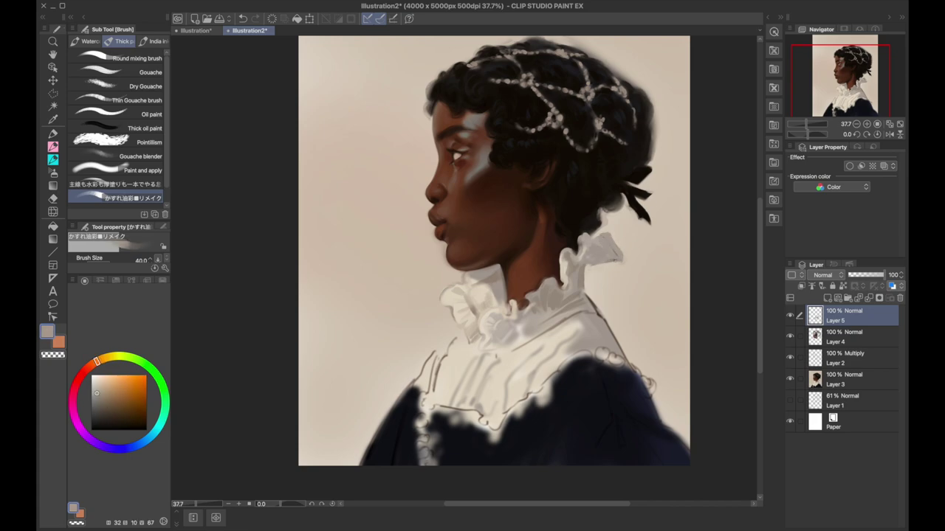
alt+click(590, 244)
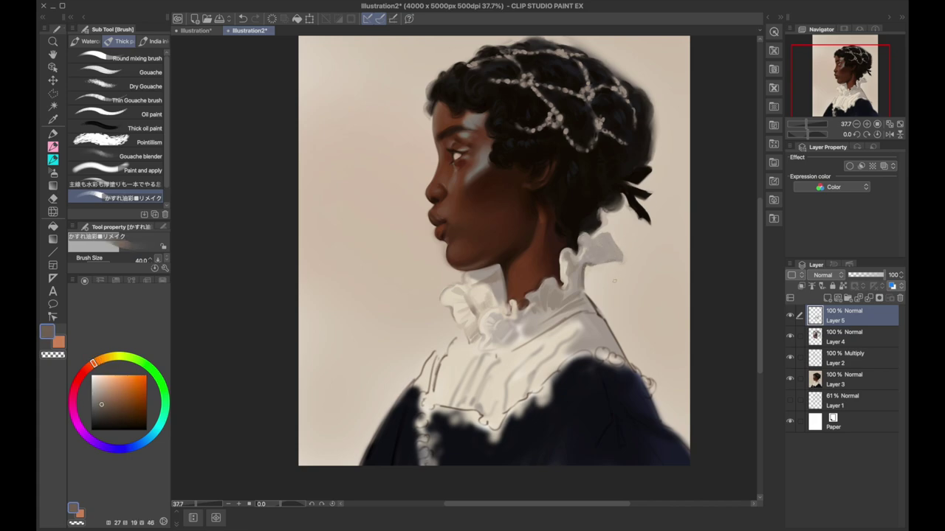
mouse_move(609, 236)
mouse_down()
mouse_move(598, 254)
mouse_move(620, 255)
mouse_move(590, 302)
mouse_up()
alt+click(599, 248)
alt+click(605, 247)
alt+click(590, 266)
alt+click(593, 305)
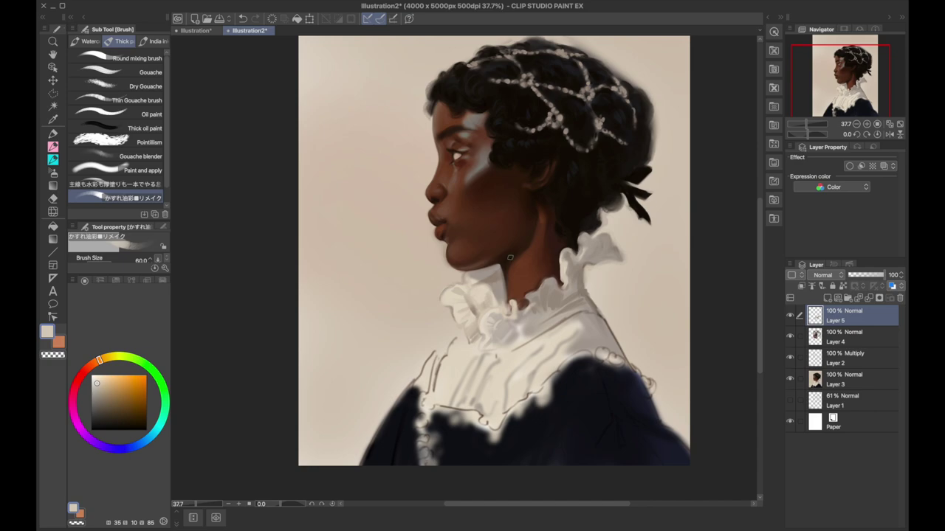
key(bracketleft)
key(bracketleft)
key(bracketleft)
drag(516, 324, 531, 347)
Sample alternating light cream and grey shadow tones across the collar pleats.
alt+click(496, 334)
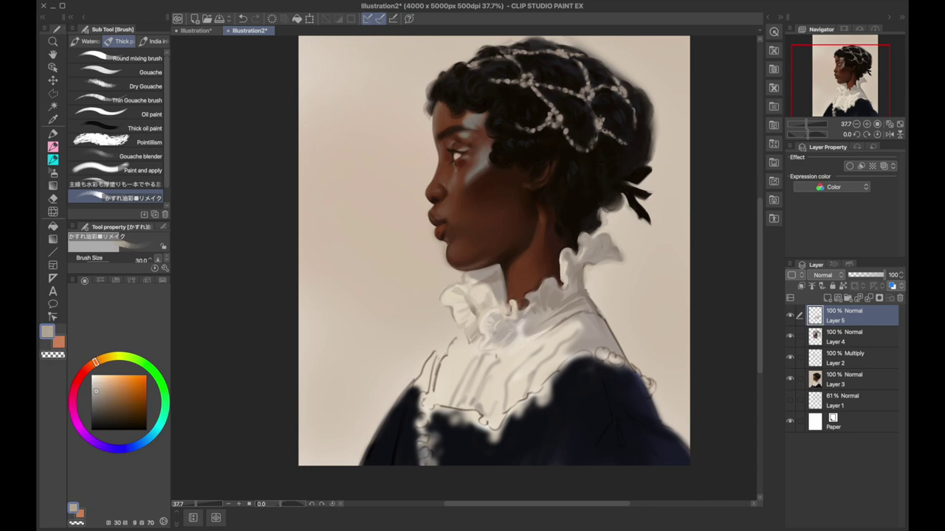
alt+click(616, 343)
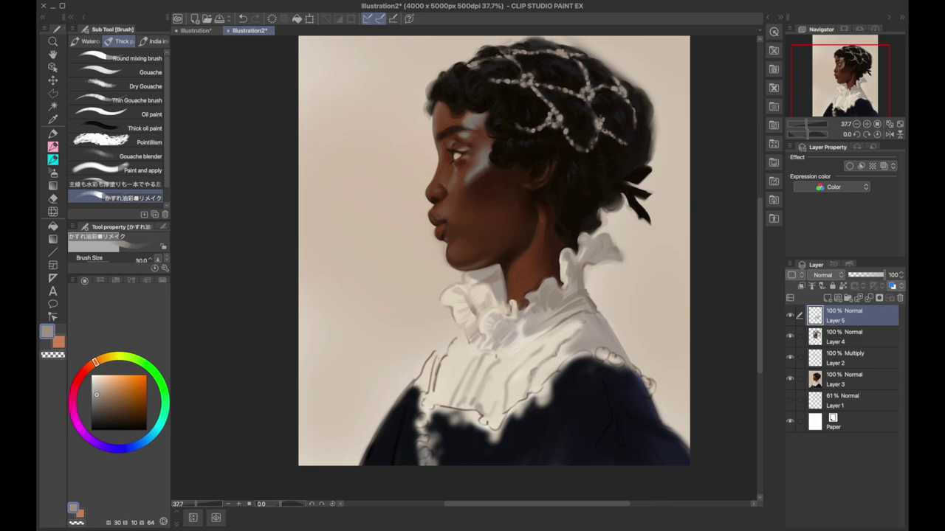
alt+click(510, 378)
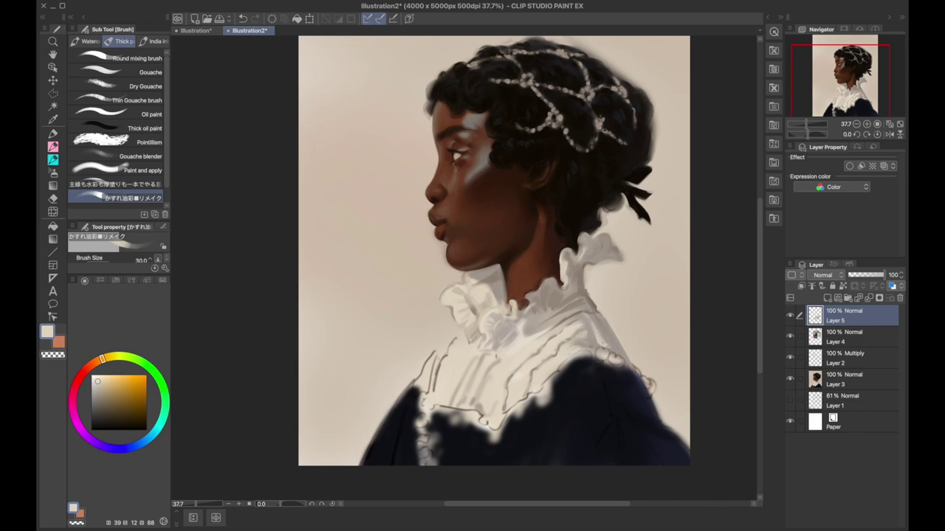
alt+click(576, 353)
alt+click(572, 314)
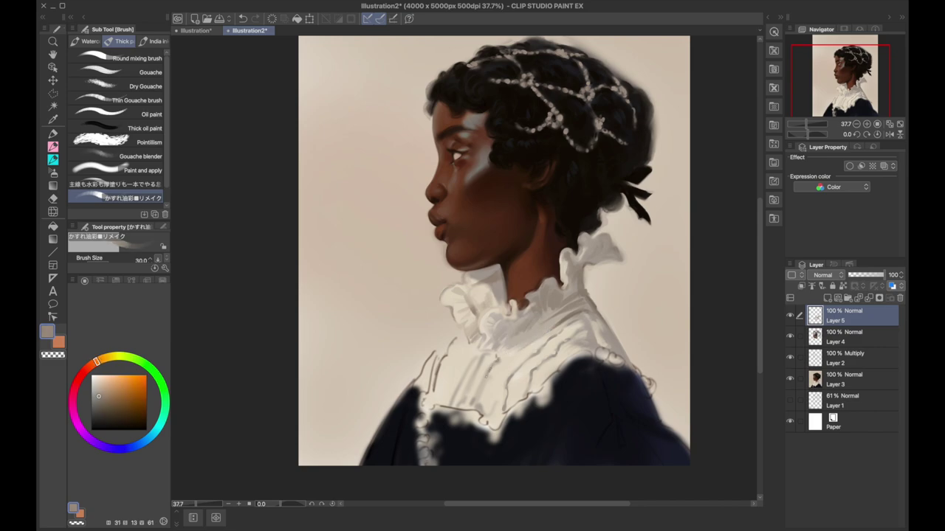
alt+click(488, 383)
alt+click(531, 347)
alt+click(476, 390)
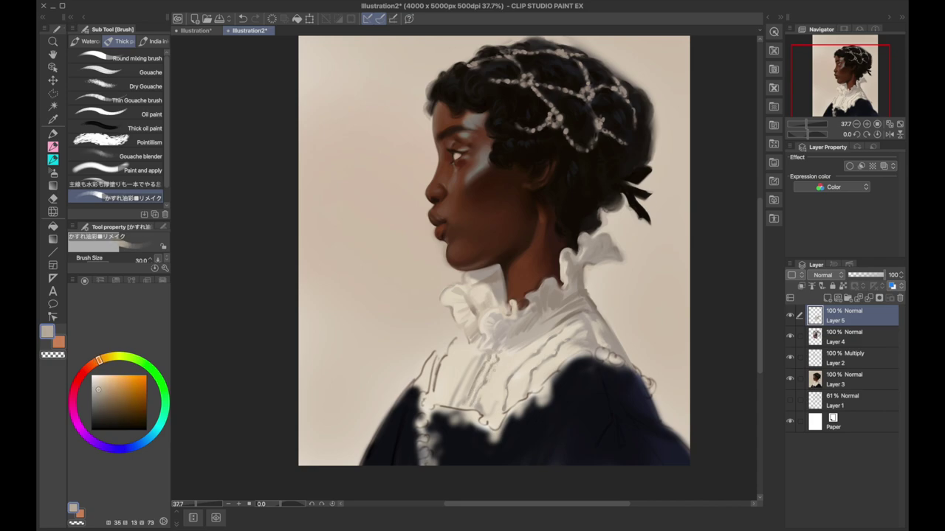
alt+click(448, 419)
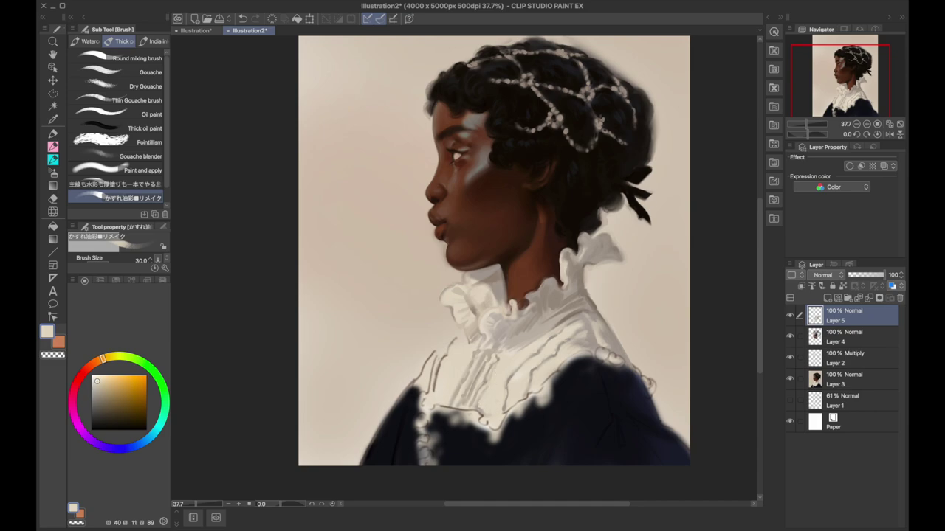
alt+click(453, 394)
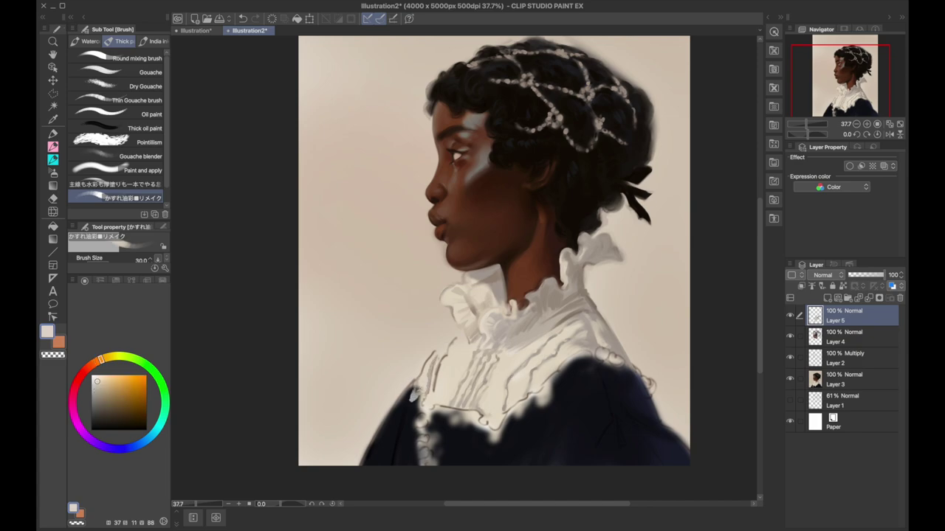
Paint a small navy stroke, then cream along the dark collar edge at brush size 40.
alt+click(432, 384)
drag(435, 361, 424, 405)
key(bracketright)
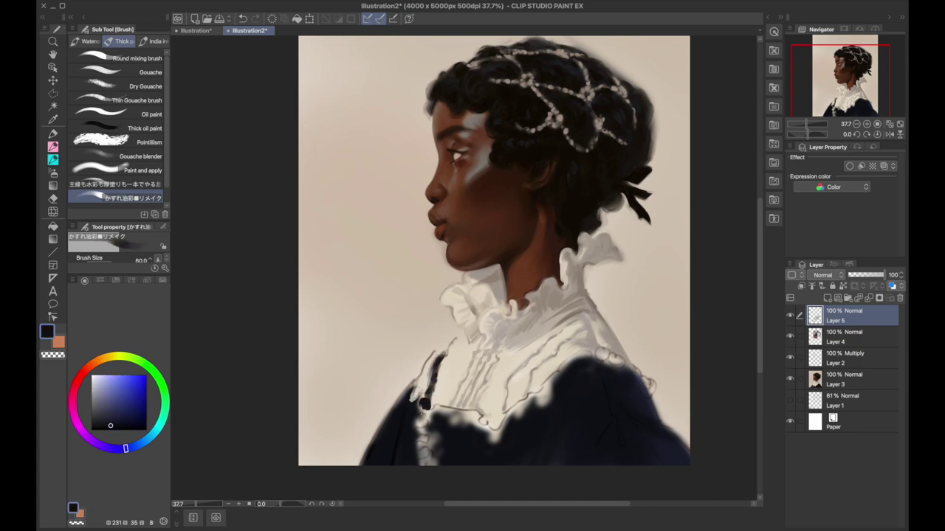
alt+click(444, 343)
key(bracketleft)
key(bracketleft)
drag(436, 353, 412, 404)
Deepen the lower-right dress and right shoulder's collar edge with saturated navy at size 60.
alt+click(423, 399)
key(bracketright)
key(bracketright)
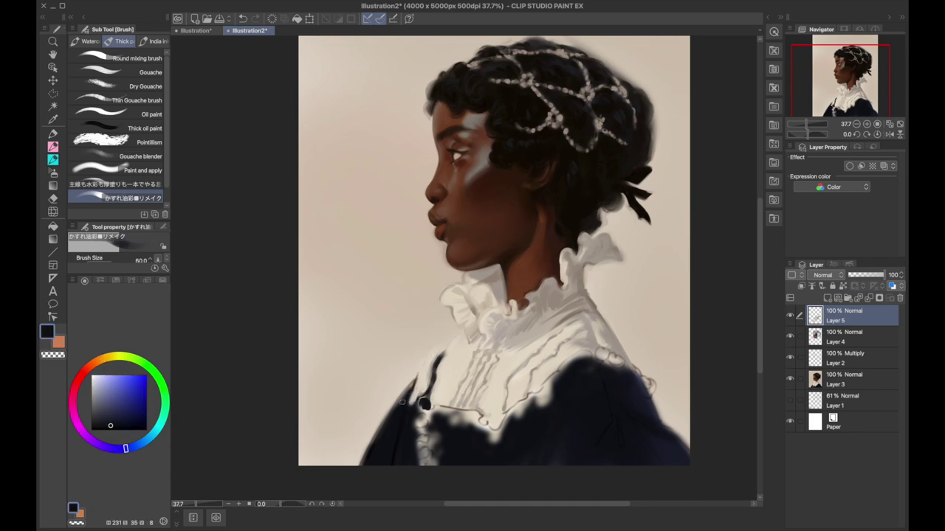
alt+click(407, 402)
alt+click(516, 444)
drag(660, 421, 687, 451)
alt+click(552, 462)
mouse_move(633, 369)
mouse_down()
mouse_move(574, 359)
mouse_move(536, 406)
mouse_move(487, 437)
mouse_move(470, 420)
mouse_move(446, 423)
mouse_move(443, 412)
mouse_up()
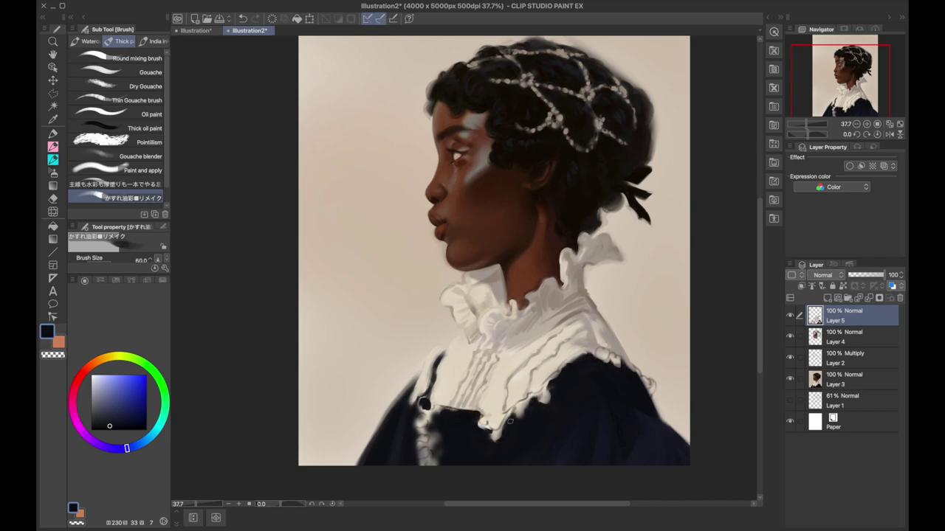
Extend the collar edge and dab light beige pearls along it.
alt+click(604, 348)
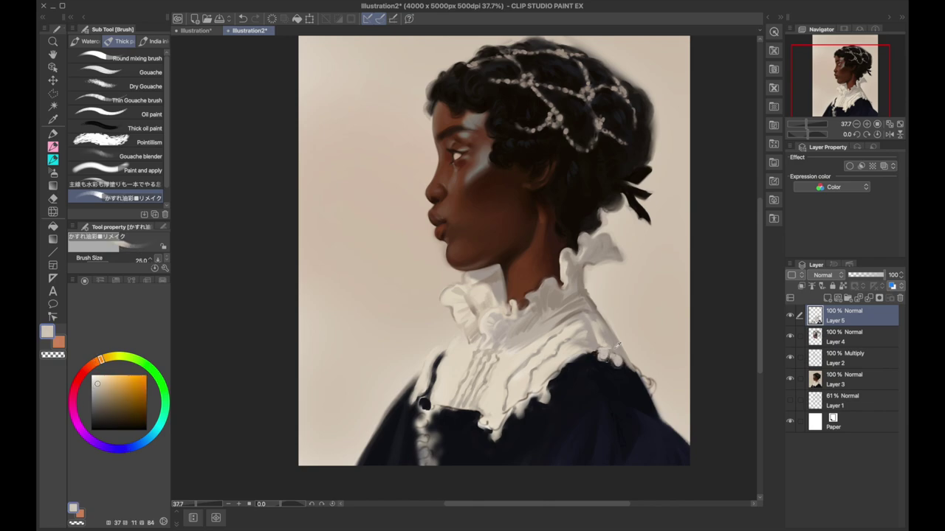
drag(604, 348, 618, 354)
alt+click(616, 353)
alt+click(644, 381)
alt+click(633, 372)
alt+click(587, 363)
mouse_move(587, 363)
mouse_down()
mouse_move(589, 354)
mouse_move(555, 378)
mouse_up()
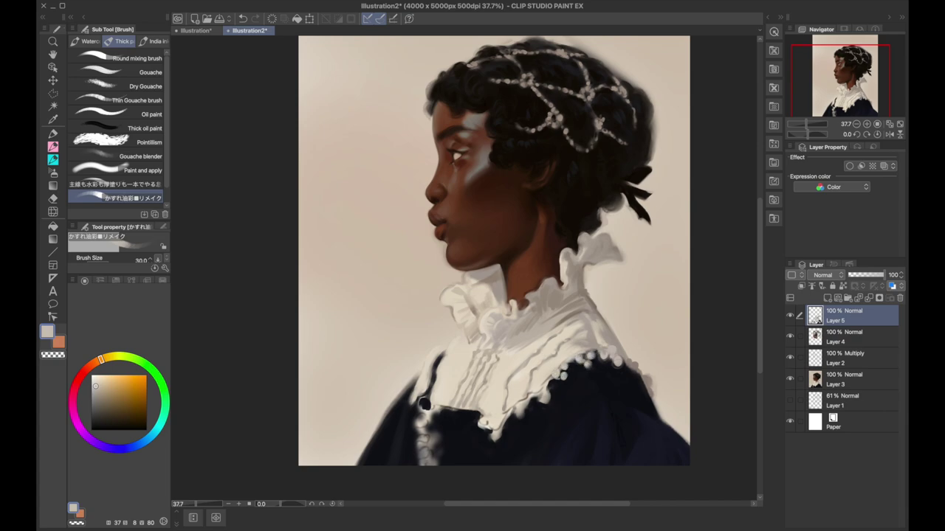
Alternate small navy and beige dabs to define pearls at the central collar edge.
alt+click(546, 391)
alt+click(543, 393)
alt+click(546, 395)
drag(548, 384, 533, 402)
alt+click(546, 393)
alt+click(550, 397)
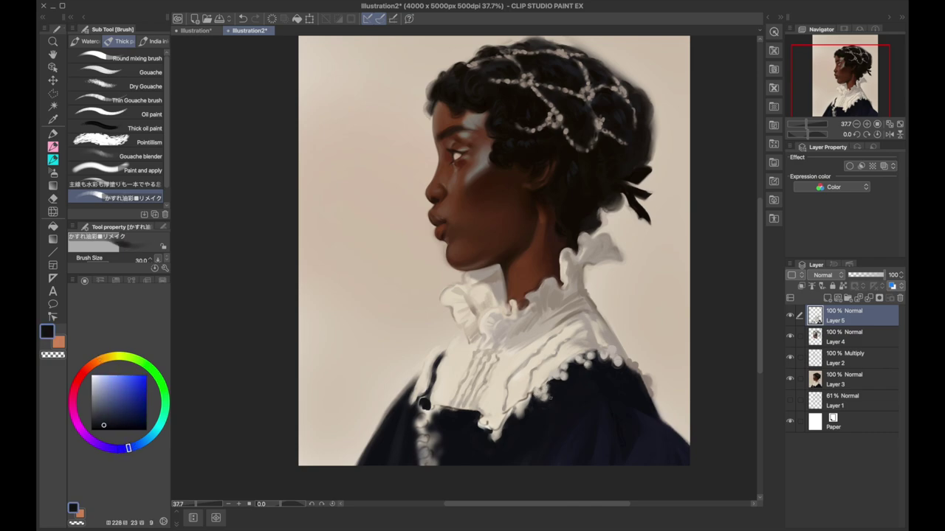
alt+click(544, 397)
alt+click(546, 395)
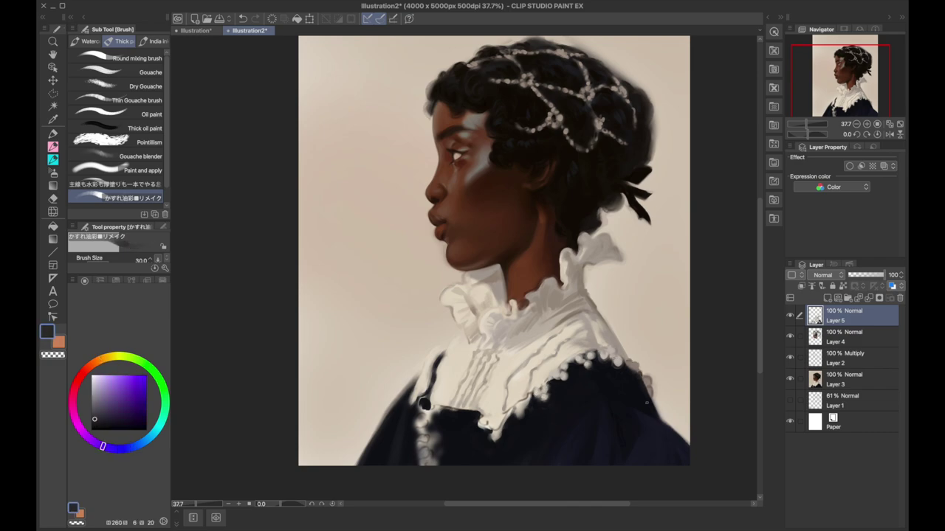
alt+click(544, 398)
alt+click(547, 394)
alt+click(545, 396)
Add beige pearl touches along the lower collar at brush size 50.
alt+click(505, 421)
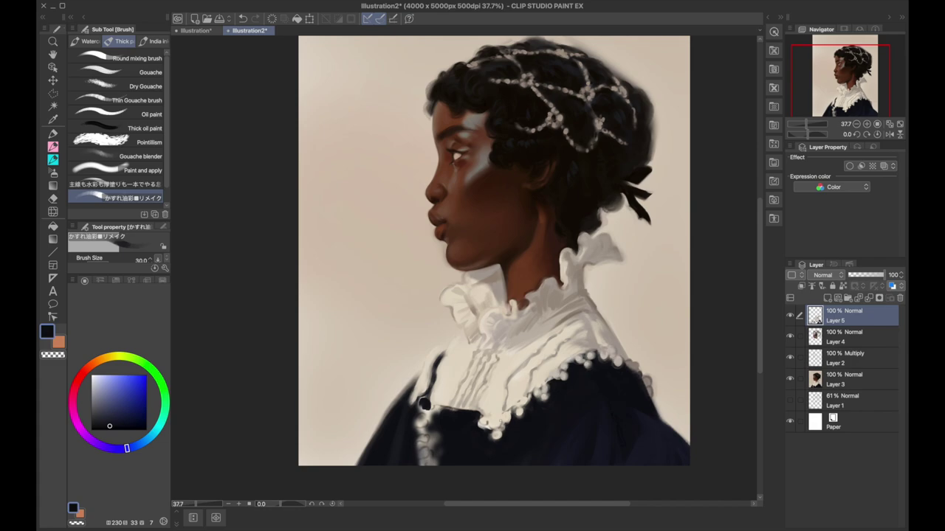
alt+click(495, 434)
key(bracketright)
key(bracketright)
mouse_move(478, 415)
mouse_down()
mouse_move(503, 435)
mouse_move(492, 433)
mouse_move(507, 426)
mouse_up()
alt+click(488, 431)
alt+click(499, 418)
Touch up the lower-left collar in navy and dab a string of pearls down it.
alt+click(443, 425)
drag(435, 409, 479, 411)
alt+click(472, 391)
alt+click(443, 428)
mouse_move(418, 389)
mouse_down()
mouse_move(412, 405)
mouse_move(436, 461)
mouse_move(418, 465)
mouse_up()
alt+click(458, 384)
mouse_move(422, 411)
mouse_down()
mouse_move(431, 464)
mouse_move(428, 414)
mouse_move(426, 451)
mouse_move(435, 452)
mouse_move(422, 461)
mouse_up()
Add navy beside the lower-left pearls and darken the lower-right dress.
key(bracketright)
alt+click(443, 442)
alt+click(447, 407)
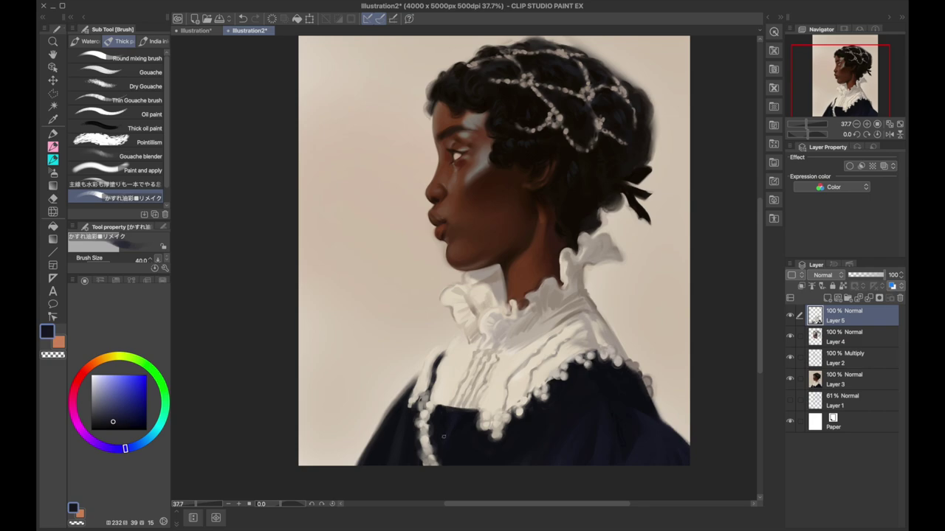
key(bracketleft)
key(bracketleft)
alt+click(401, 443)
drag(653, 419, 687, 442)
Sample beige and navy shades and set the brush size to 25.
alt+click(544, 285)
key(bracketleft)
scroll(461, 348, down, 2)
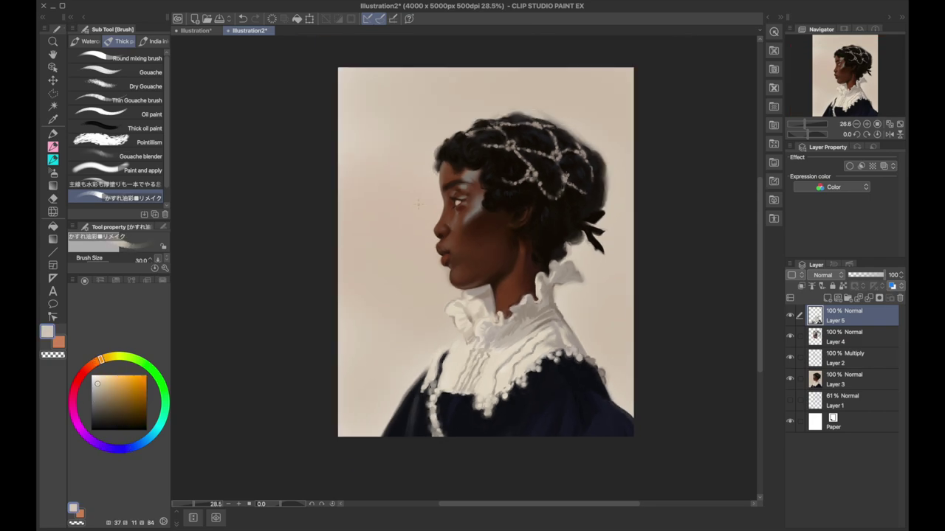
alt+click(447, 393)
key(bracketright)
key(bracketright)
key(bracketright)
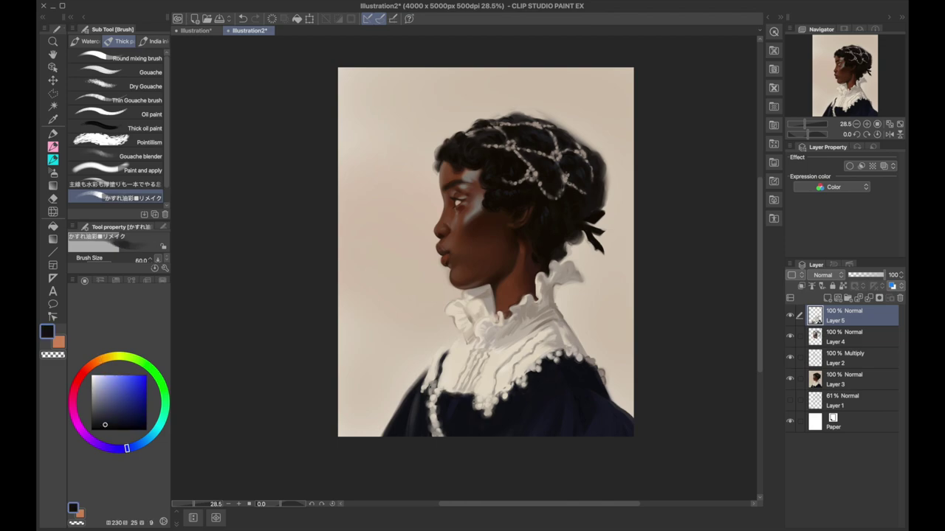
key(bracketleft)
key(bracketleft)
key(bracketleft)
scroll(473, 404, up, 3)
alt+click(473, 404)
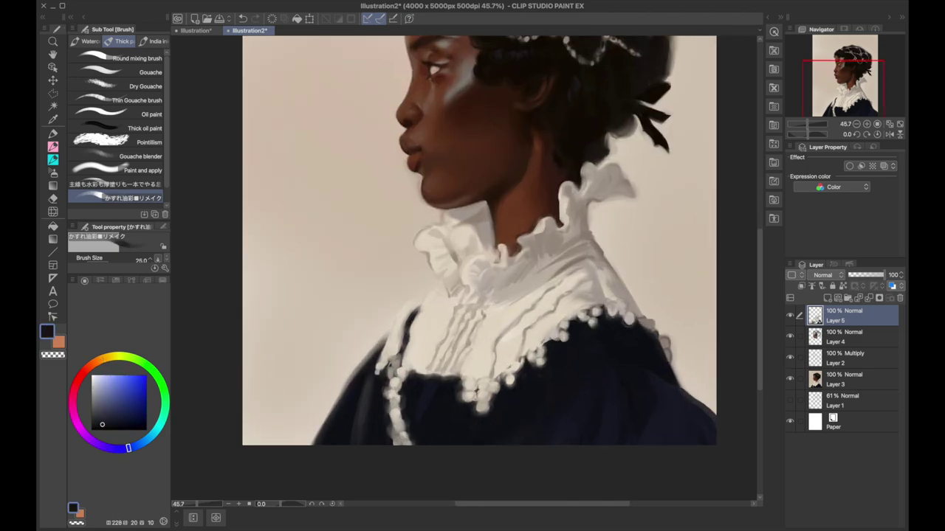
Blend the top-right hair edge into the background with light beige strokes.
alt+click(437, 310)
scroll(431, 334, down, 2)
mouse_move(583, 83)
mouse_down()
mouse_move(574, 95)
mouse_move(602, 153)
mouse_up()
drag(537, 59, 551, 68)
drag(586, 94, 598, 113)
key(bracketleft)
Sample hair black, background beige, hair brown and reddish cheek brown at brush size 20.
alt+click(598, 148)
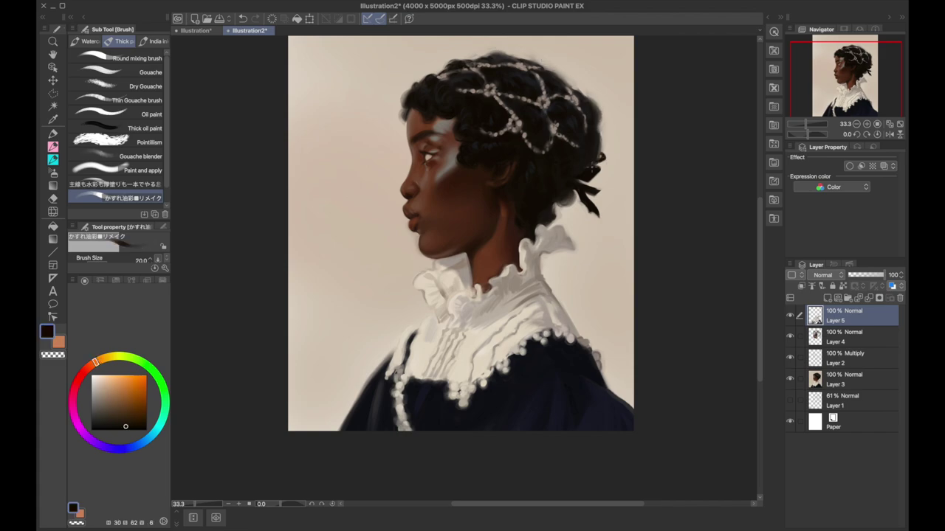
alt+click(598, 144)
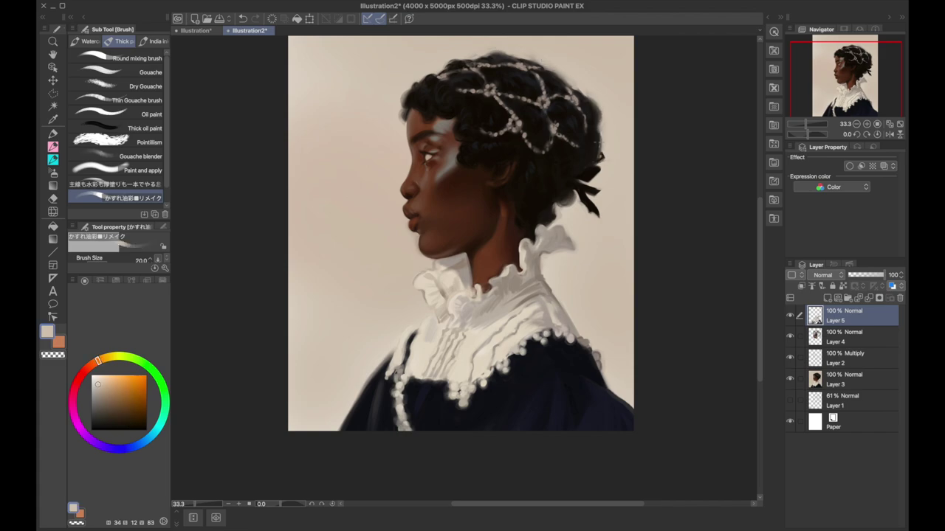
scroll(598, 148, up, 2)
alt+click(437, 212)
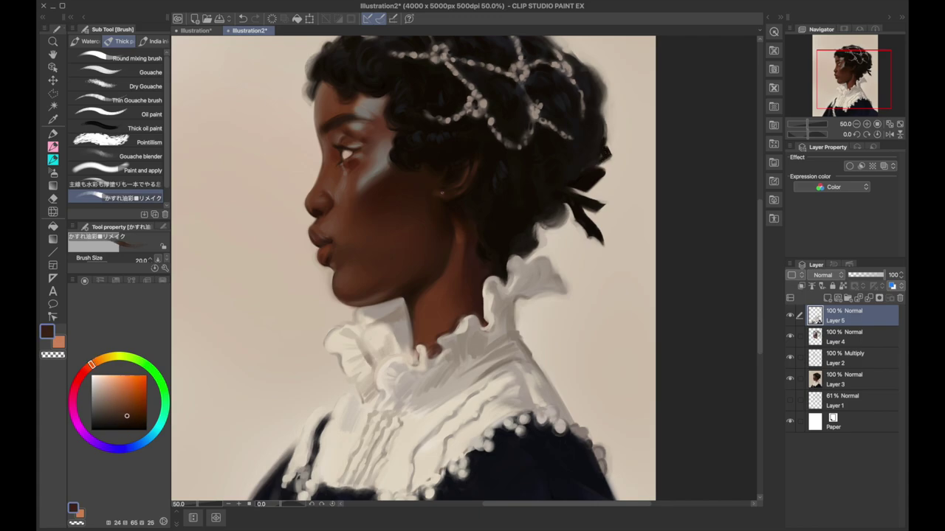
scroll(373, 188, down, 1)
alt+click(362, 184)
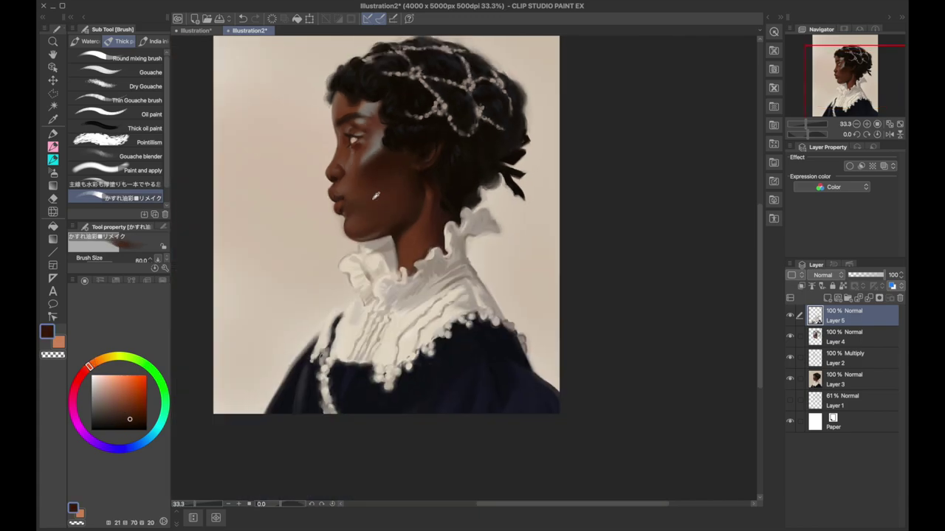
alt+click(362, 184)
Zoom in and hand-letter a small signature near the lower-left collar.
scroll(430, 246, up, 2)
scroll(739, 441, down, 2)
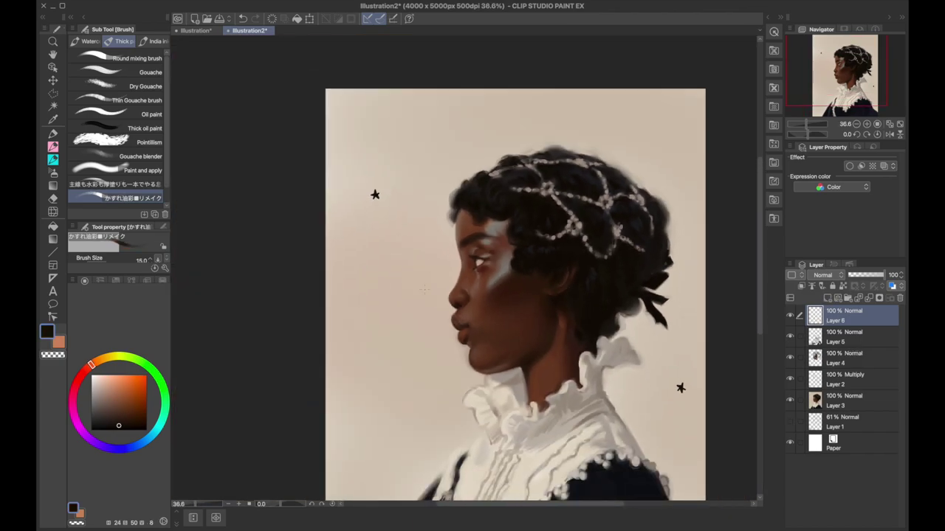
scroll(436, 384, up, 3)
drag(415, 391, 452, 398)
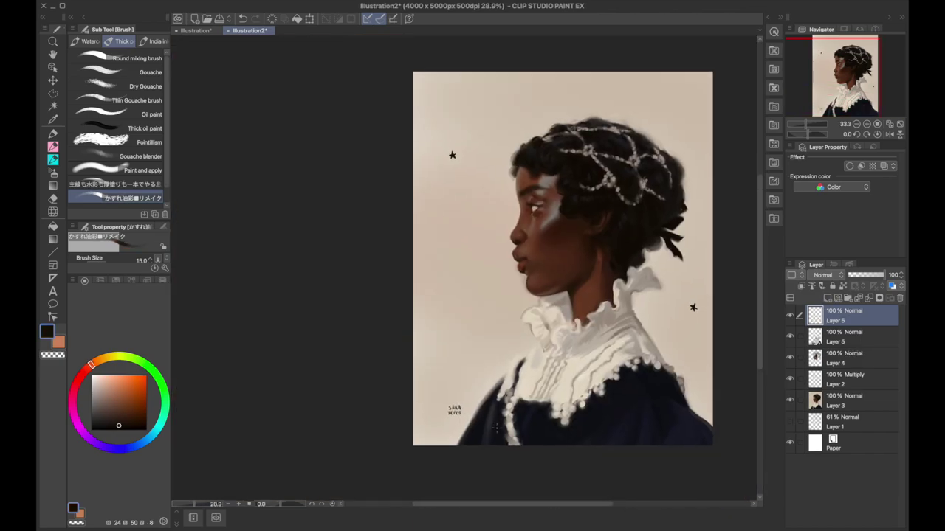